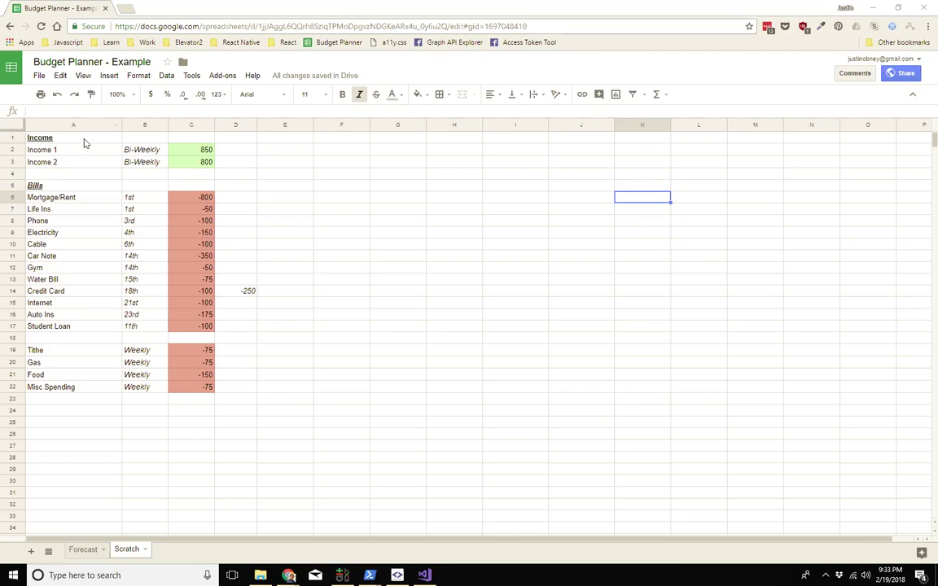
Review the monthly bills and weekly expenses on the Scratch sheet and open the Forecast sheet.
left_click_drag(61, 197, 192, 329)
left_click_drag(49, 351, 180, 394)
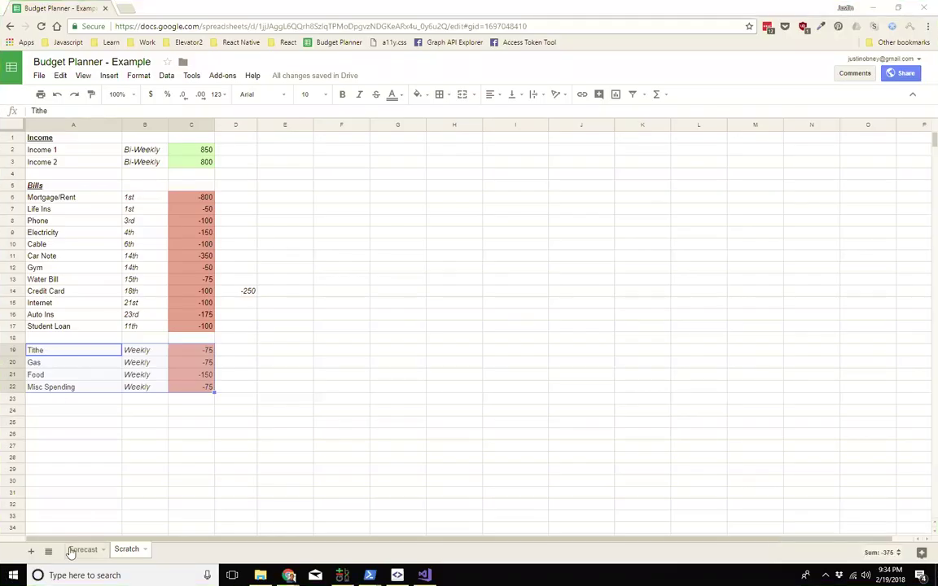
left_click(72, 552)
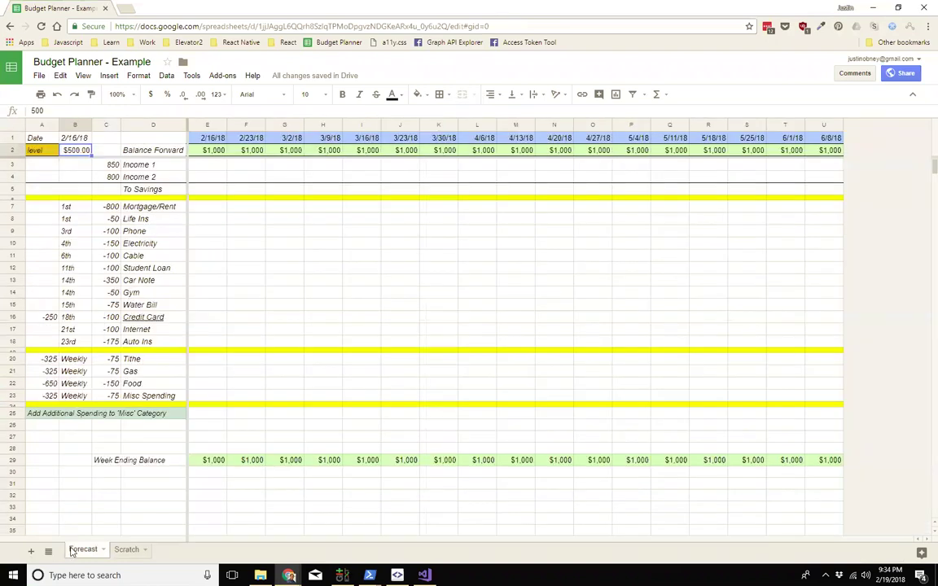
scroll(142, 439, "down", 1)
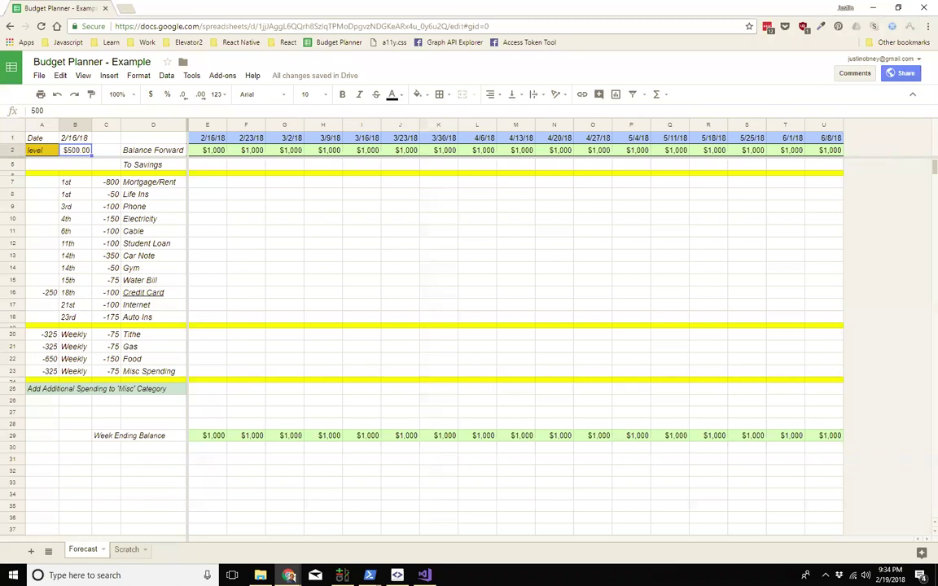
Examine the weekly date formulas in row 1, the Balance Forward cells, and the bill and weekly expense sections of the forecast.
left_click_drag(14, 135, 841, 166)
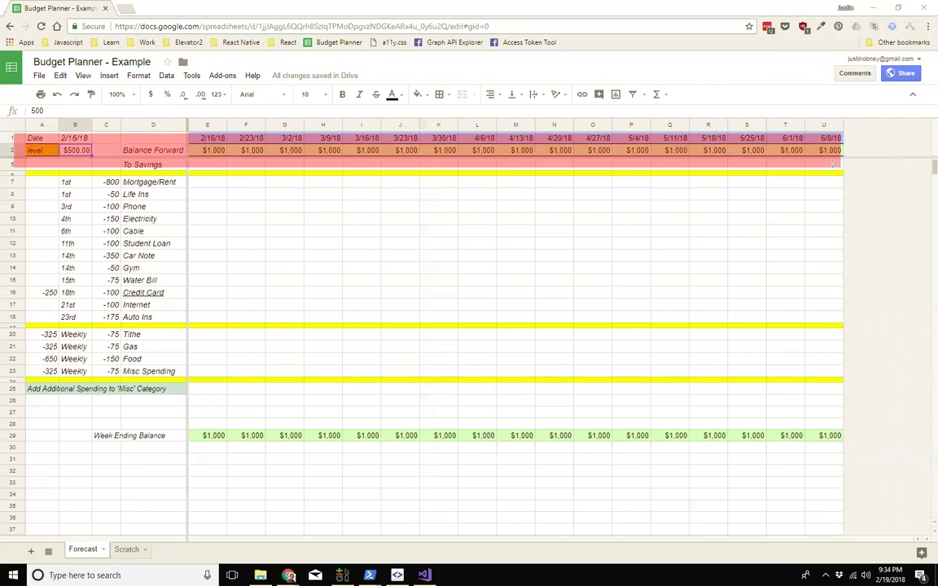
right_click(811, 163)
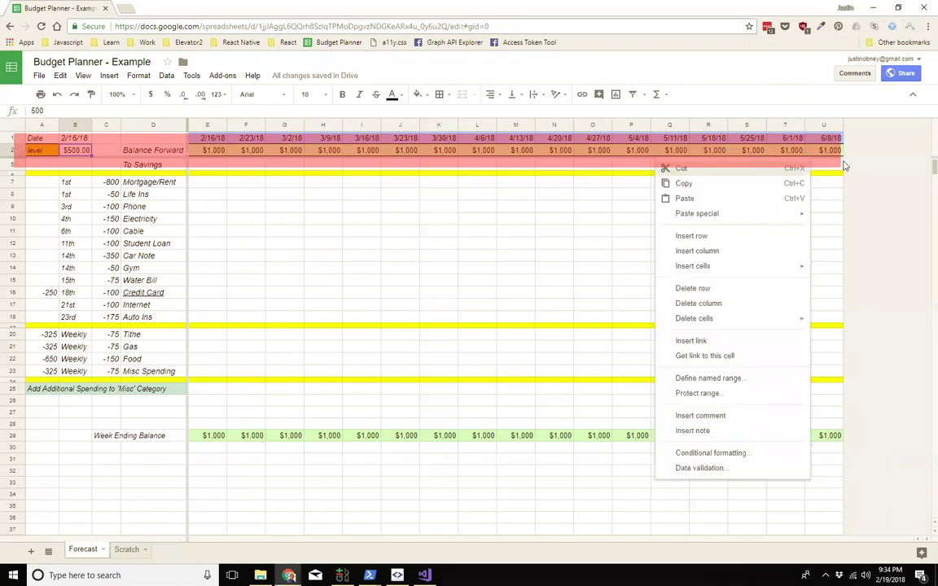
left_click(841, 164)
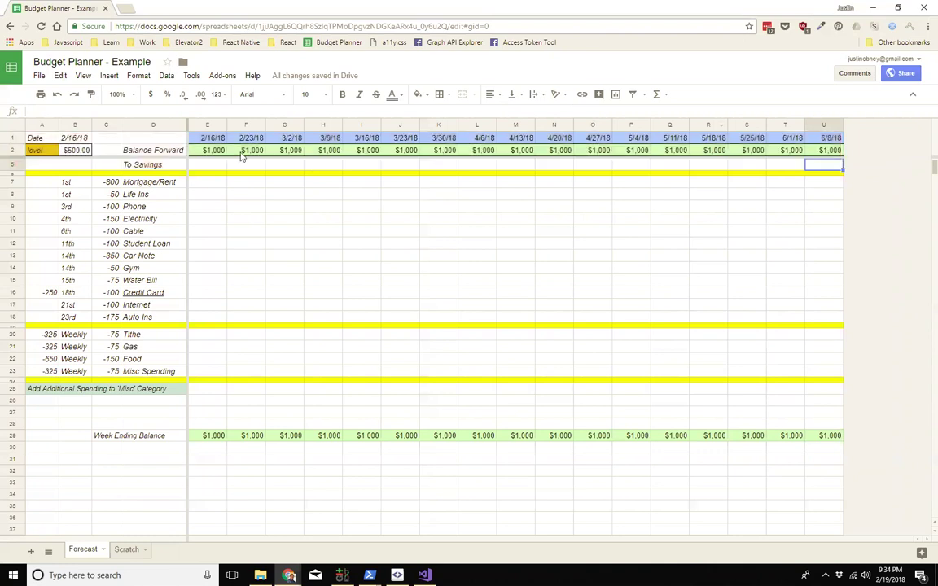
left_click(209, 140)
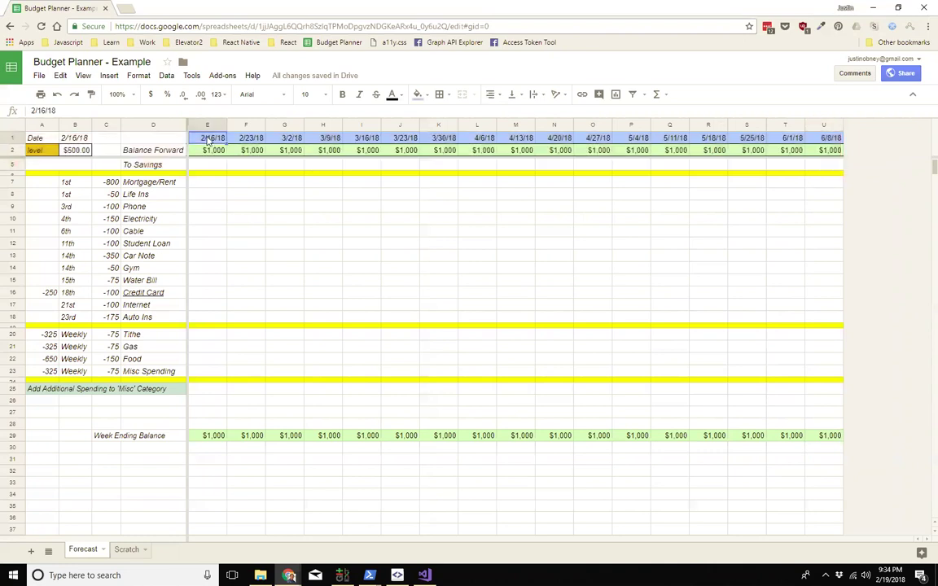
left_click(247, 140)
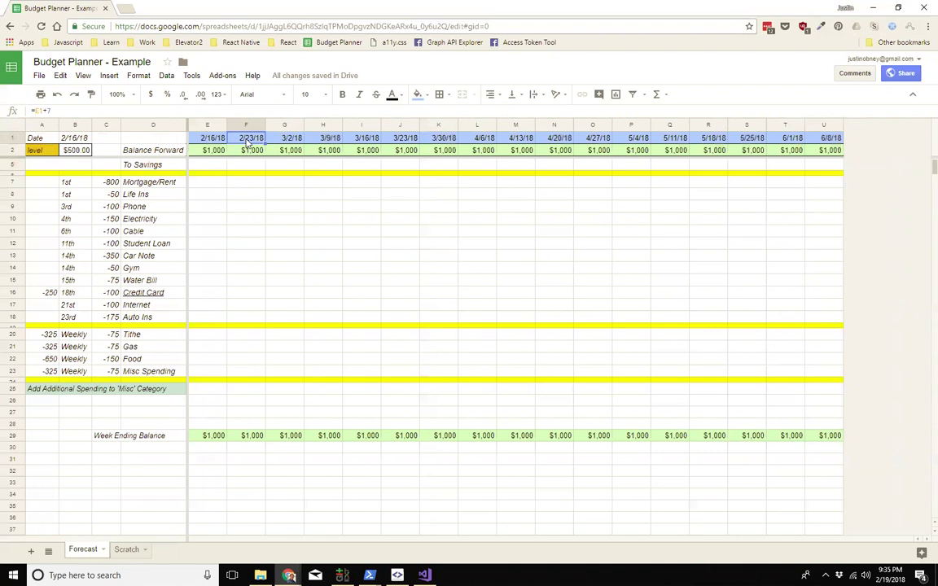
left_click(283, 140)
left_click(325, 141)
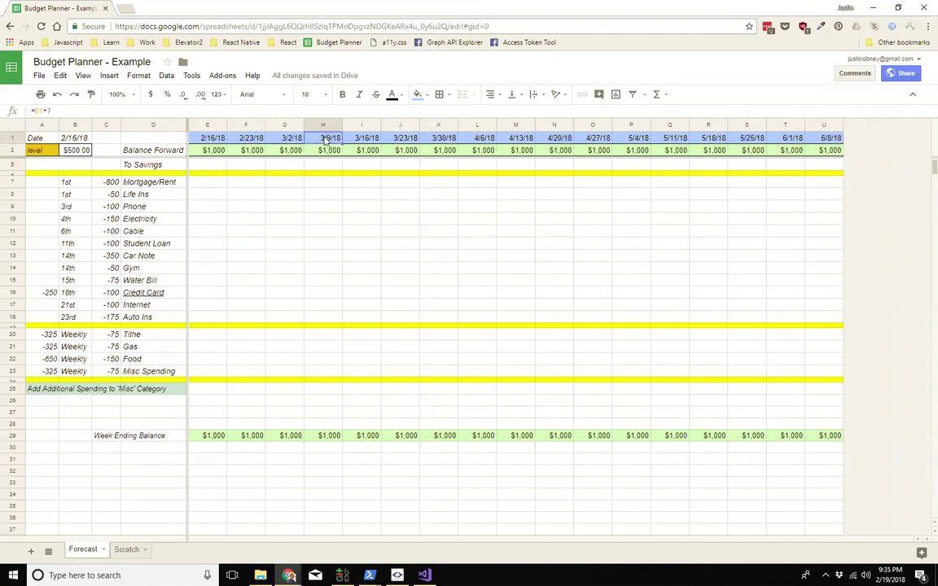
left_click(368, 138)
left_click(394, 139)
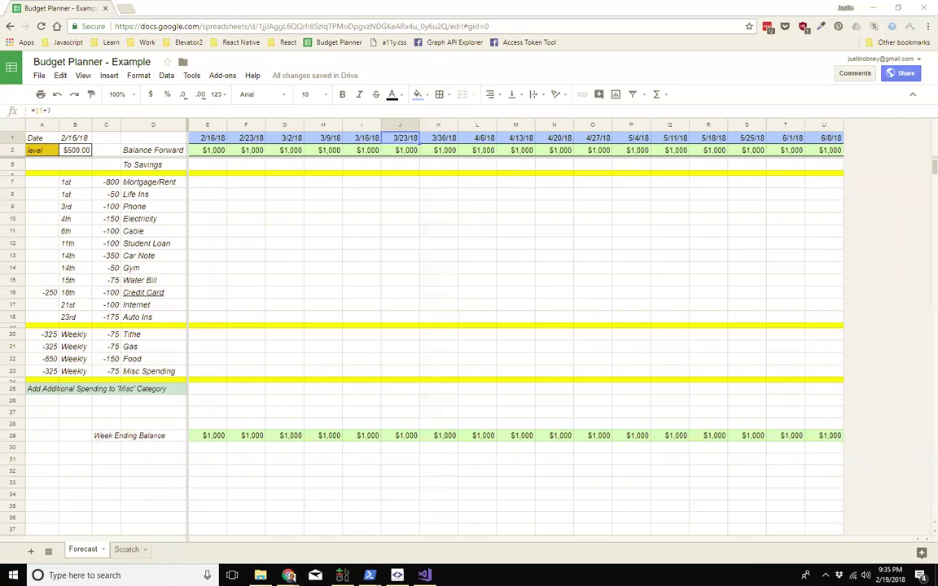
left_click(242, 153)
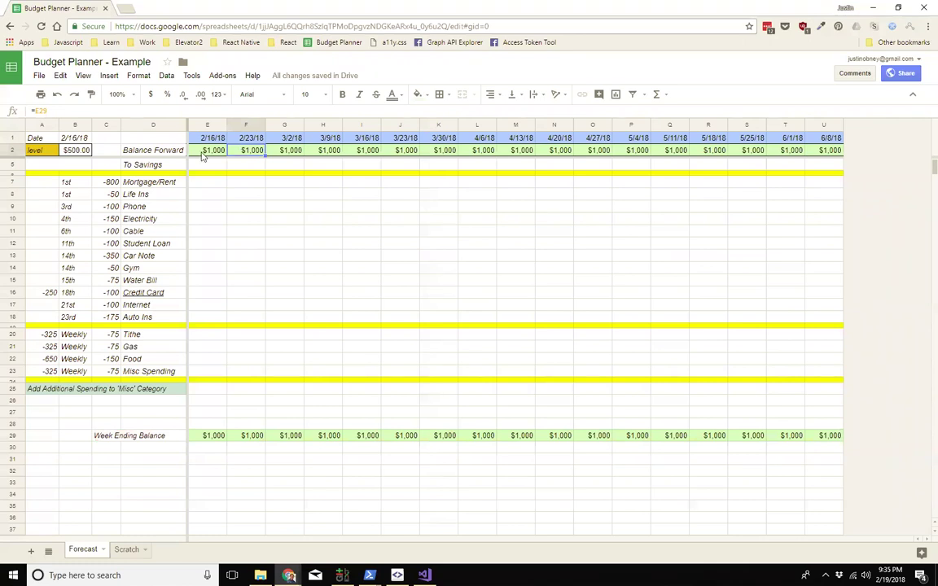
left_click(203, 153)
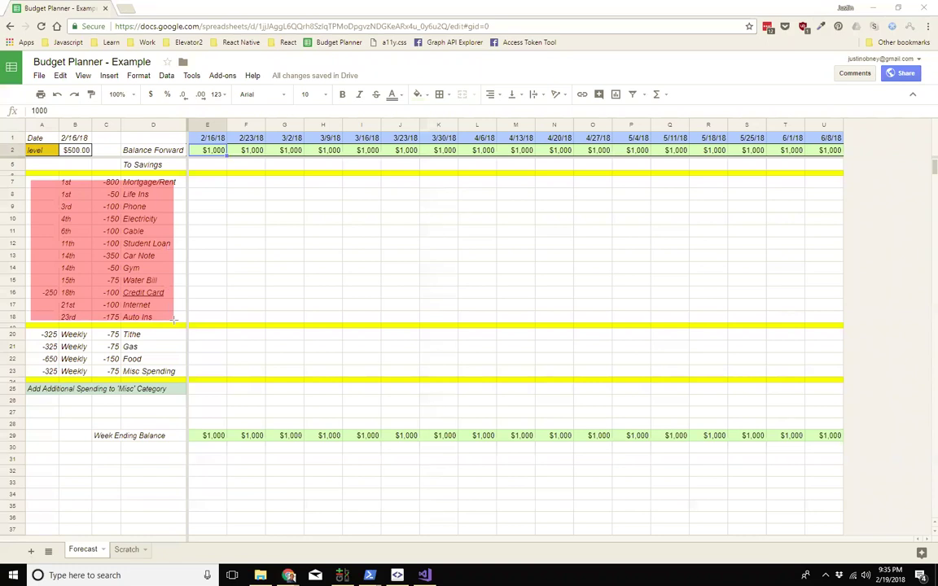
left_click_drag(38, 331, 176, 373)
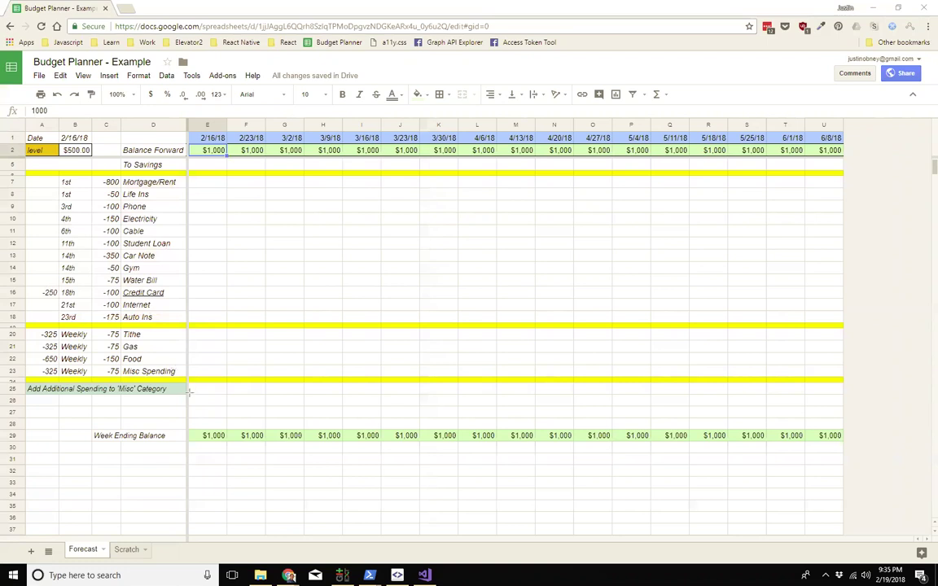
left_click_drag(189, 392, 827, 422)
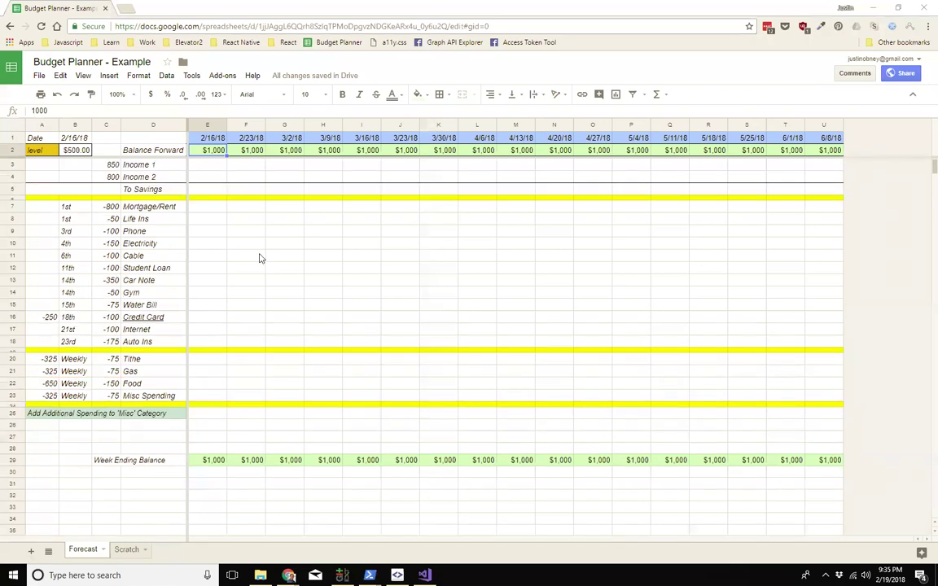
Enter 850 as Income 1 for the week of 2/16/18.
left_click(214, 167)
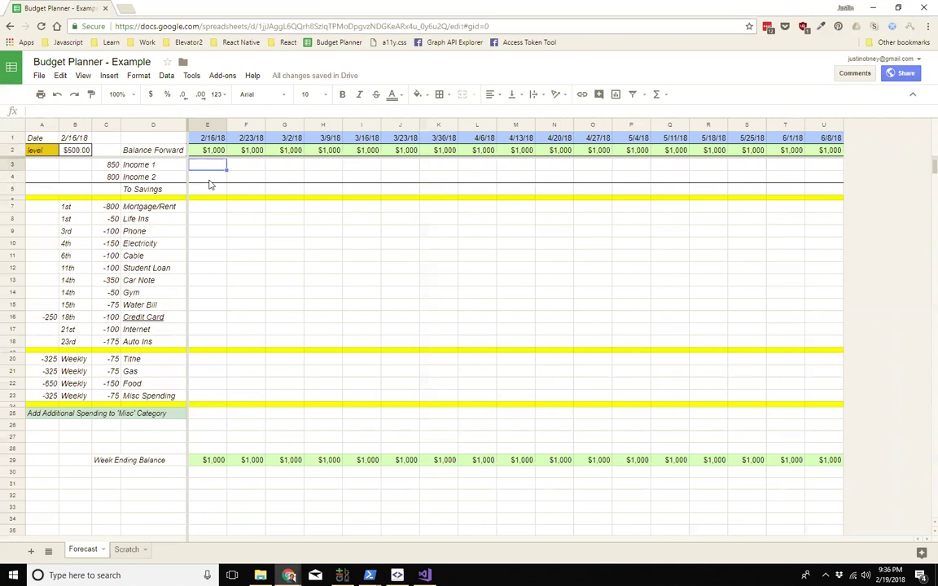
type("850")
key("Return")
key("Up")
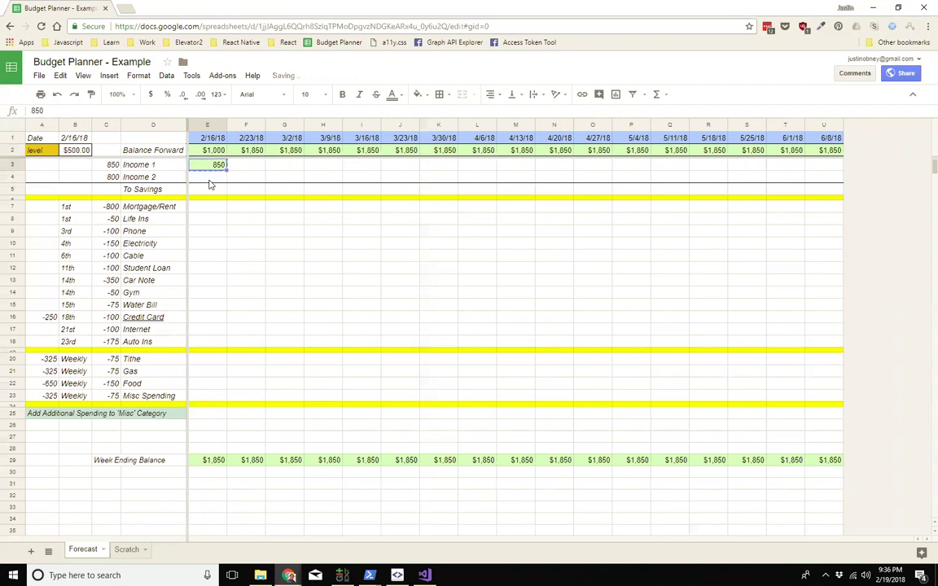
Repeat the 850 Income 1 amount in every second week from 3/2/18 through 6/8/18.
key("Right")
key("Right")
type("850")
key("Right")
key("Right")
type("850")
key("Right")
key("Right")
type("850")
key("Right")
key("Right")
type("850")
key("Right")
key("Right")
type("850")
key("Right")
type("850")
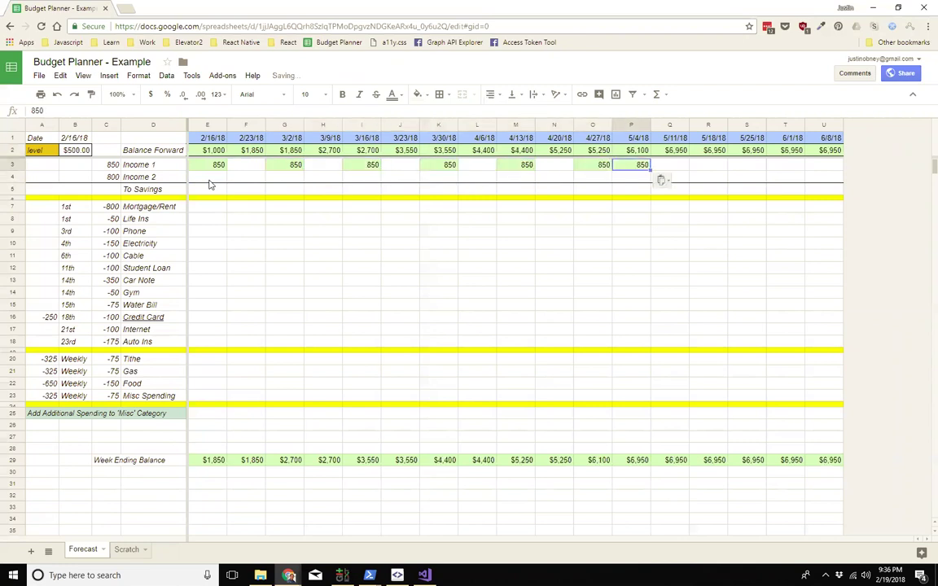
key("Delete")
key("Right")
key("ctrl+v")
key("Right")
key("Right")
key("ctrl+v")
key("Right")
key("Right")
type("850")
Enter 800 as Income 2 for the week of 2/23/18 and copy that cell.
key("ctrl+Left")
key("ctrl+Left")
key("ctrl+Left")
key("ctrl+Left")
key("ctrl+Left")
key("ctrl+Left")
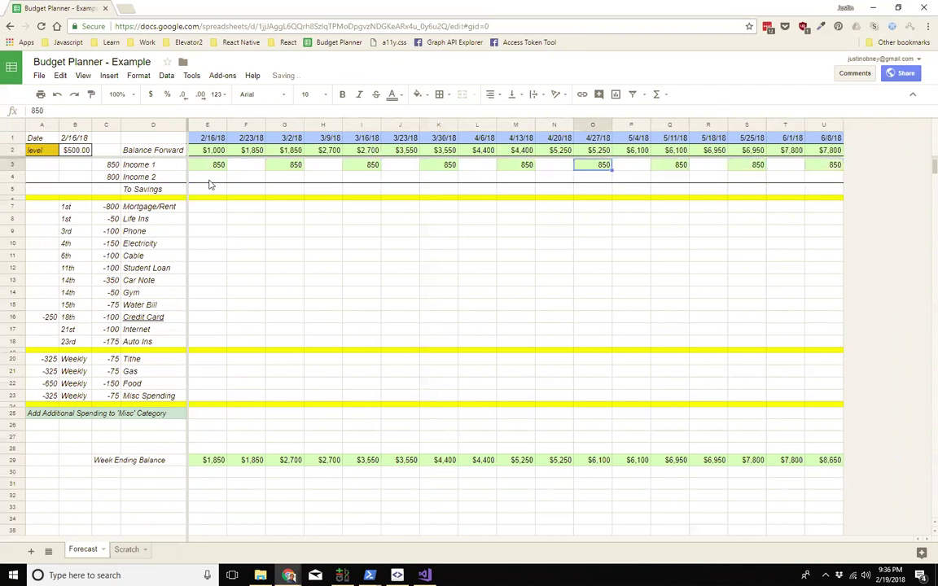
key("ctrl+Left")
key("ctrl+Left")
key("Down")
key("Right")
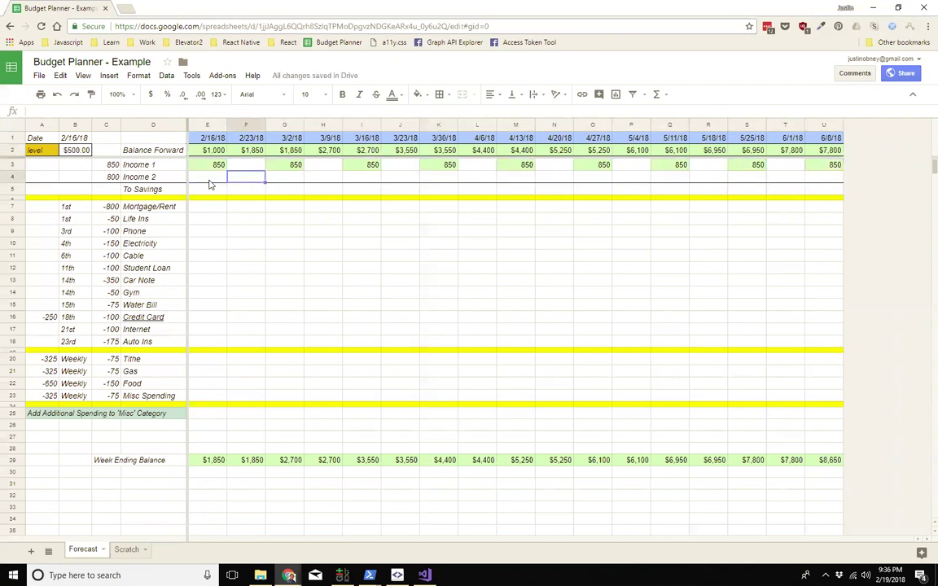
type("800")
key("Return")
key("Up")
key("ctrl+c")
Paste the 800 Income 2 amount into every second week from 3/9/18 through 6/1/18.
key("Right")
key("Right")
key("ctrl+v")
key("Right")
key("Right")
key("ctrl+v")
key("Right")
key("Right")
key("ctrl+v")
key("Right")
key("Right")
key("ctrl+v")
key("Right")
key("Right")
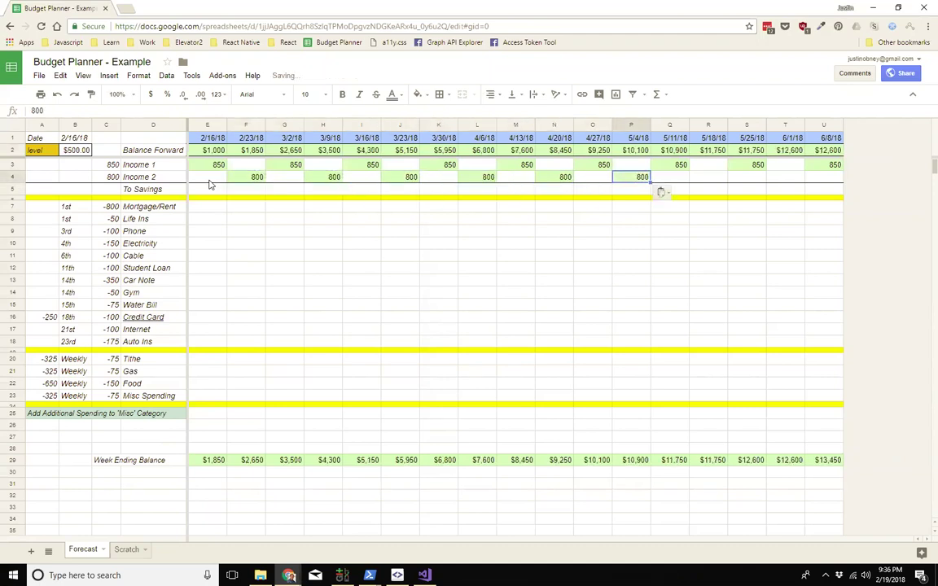
key("ctrl+v")
key("Right")
key("Right")
key("ctrl+v")
key("Right")
key("Right")
key("ctrl+v")
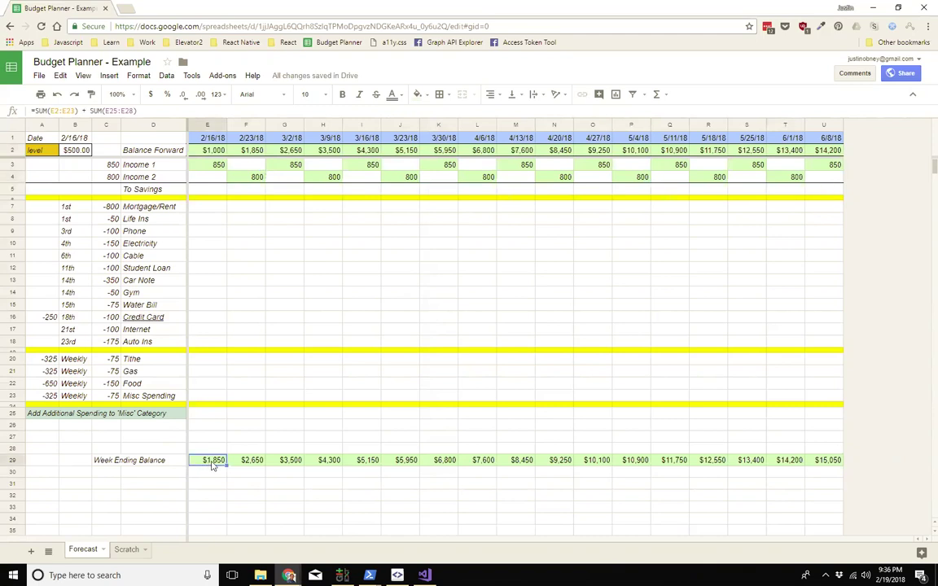
Examine how the Week Ending Balance carries into the next week's Balance Forward for 2/23/18 and 3/2/18.
left_click(248, 152)
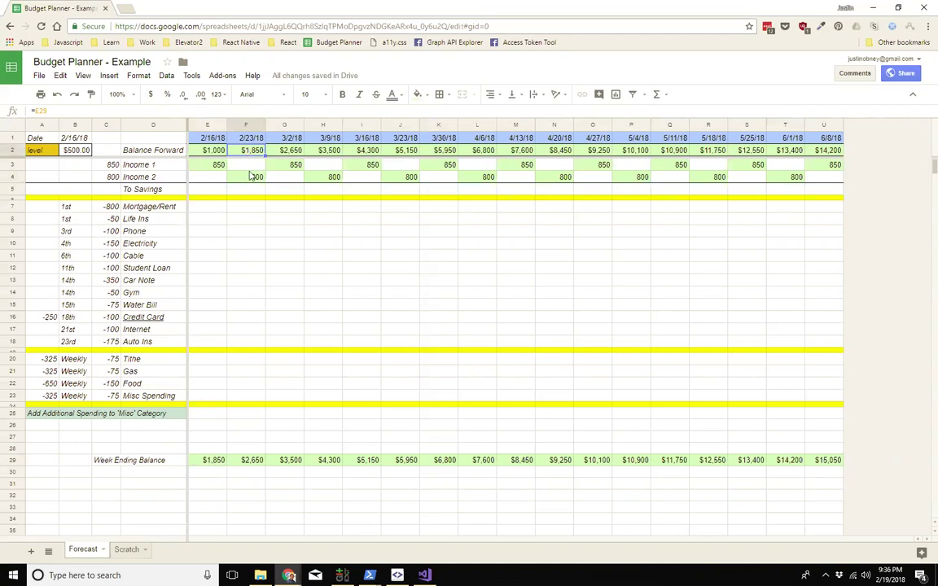
left_click(252, 178)
left_click(248, 462)
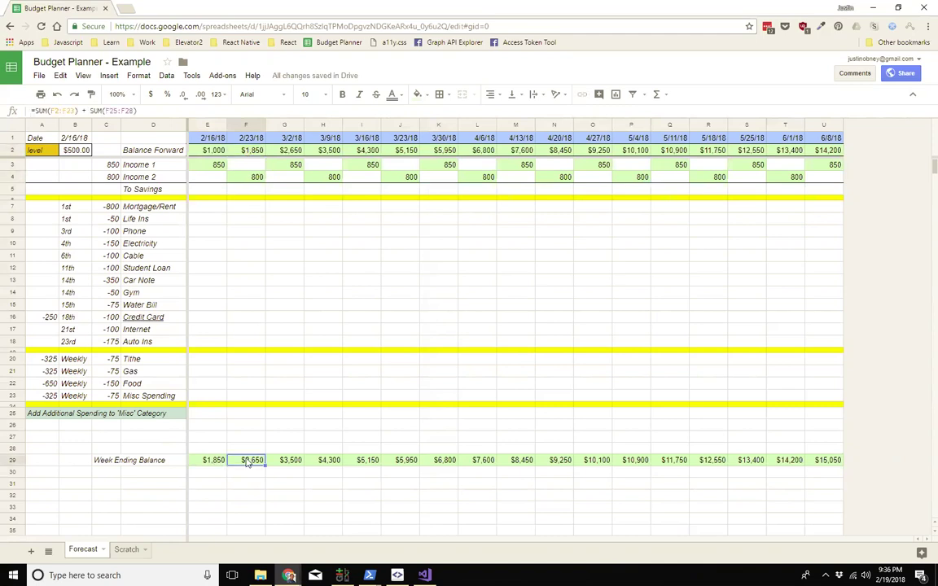
left_click(286, 153)
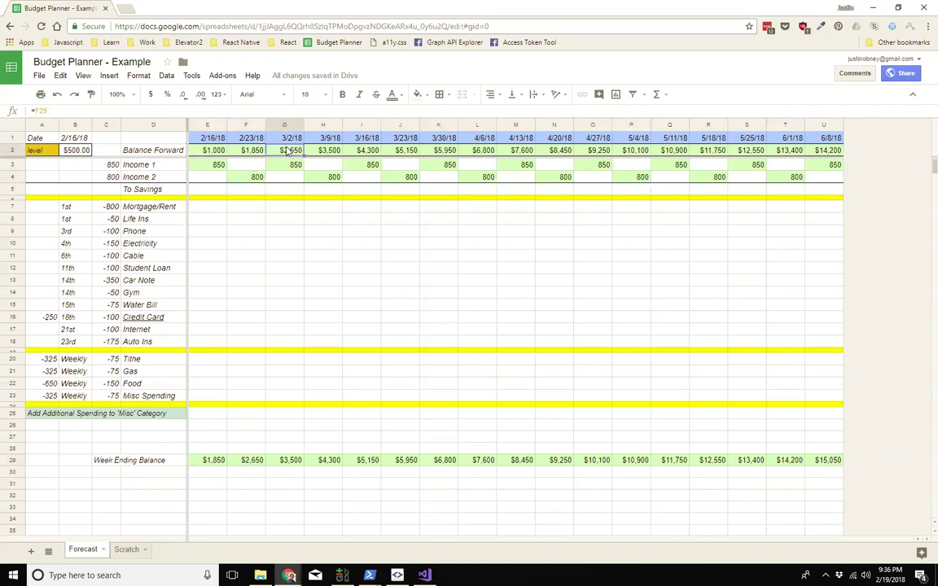
Enter -25 in the To Savings row for 2/16/18 and copy it across every week through 6/8/18.
left_click(210, 193)
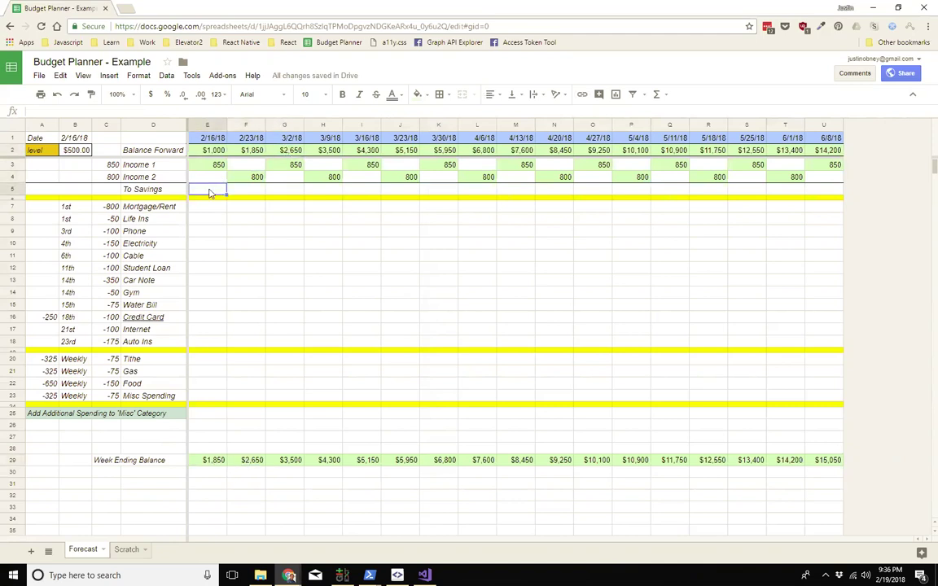
type("-25")
key("Return")
key("Up")
key("ctrl+c")
key("ctrl+shift+Right")
key("ctrl+v")
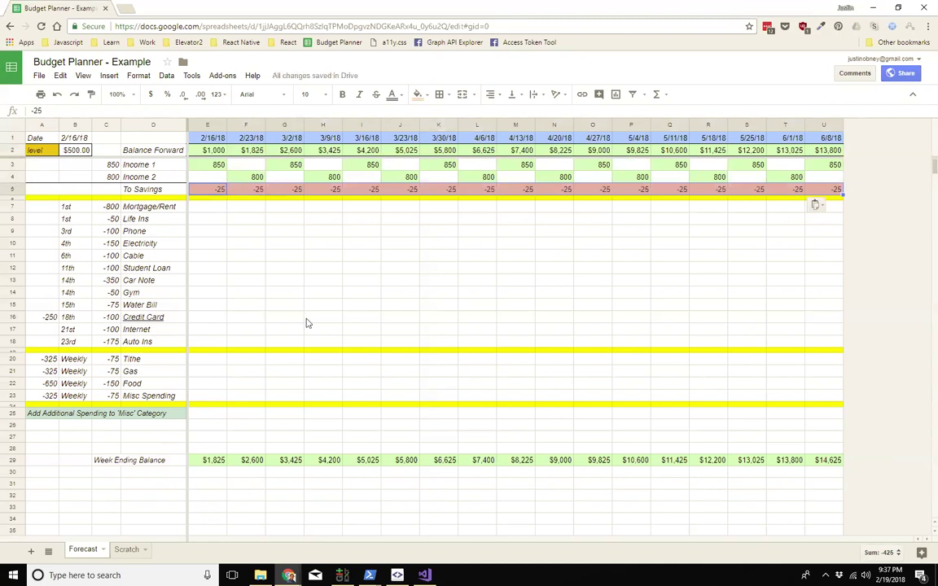
Enter the 2/16/18 weekly expenses: -75 for Tithe, -75 for Gas, -150 for Food and -75 for Misc Spending.
left_click(257, 376)
left_click(216, 362)
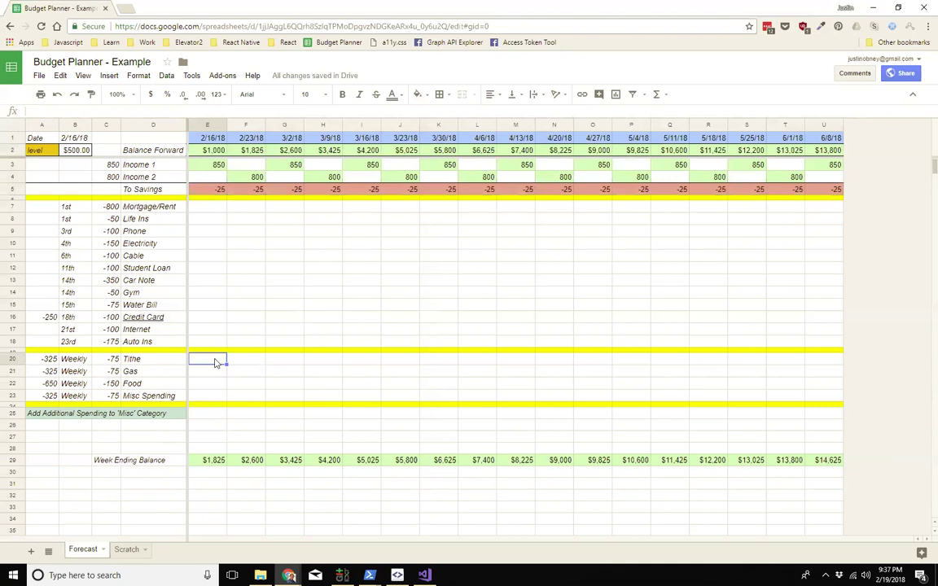
type("-75")
key("Return")
key("Up")
key("Down")
type("-75")
key("Return")
type("-150")
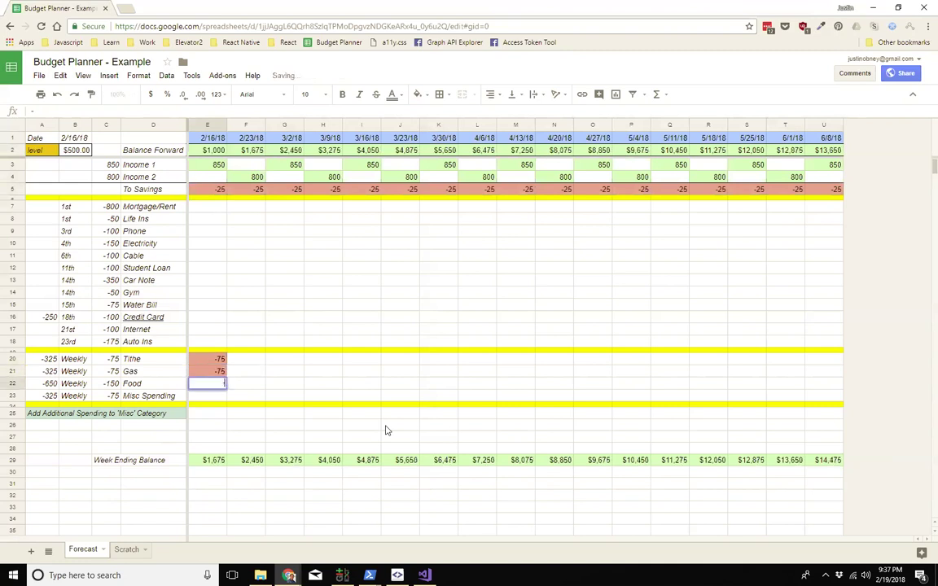
key("Return")
type("-")
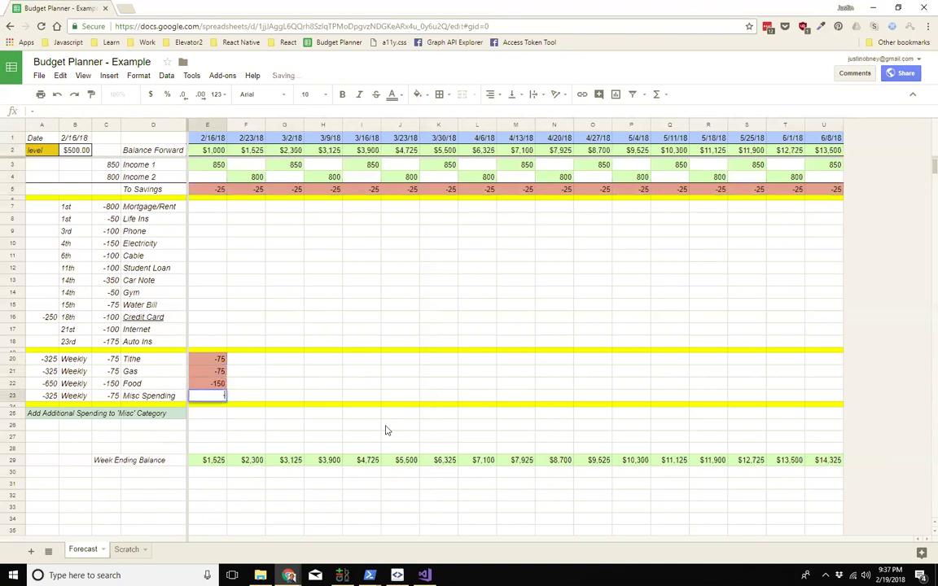
type("75")
key("Return")
Copy the four 2/16/18 weekly expense amounts across all remaining weeks through 6/8/18.
key("Up")
key("ctrl+c")
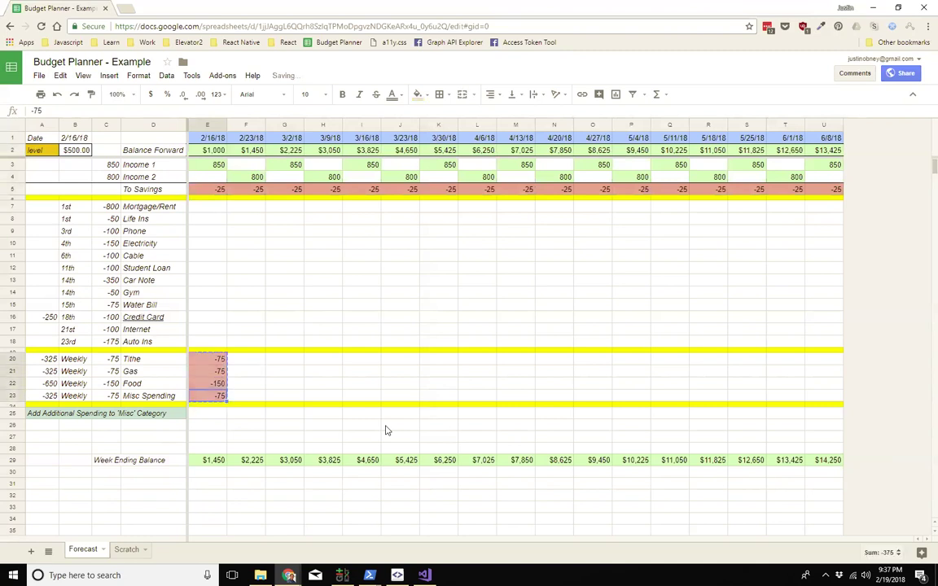
key("ctrl+shift+Right")
key("ctrl+v")
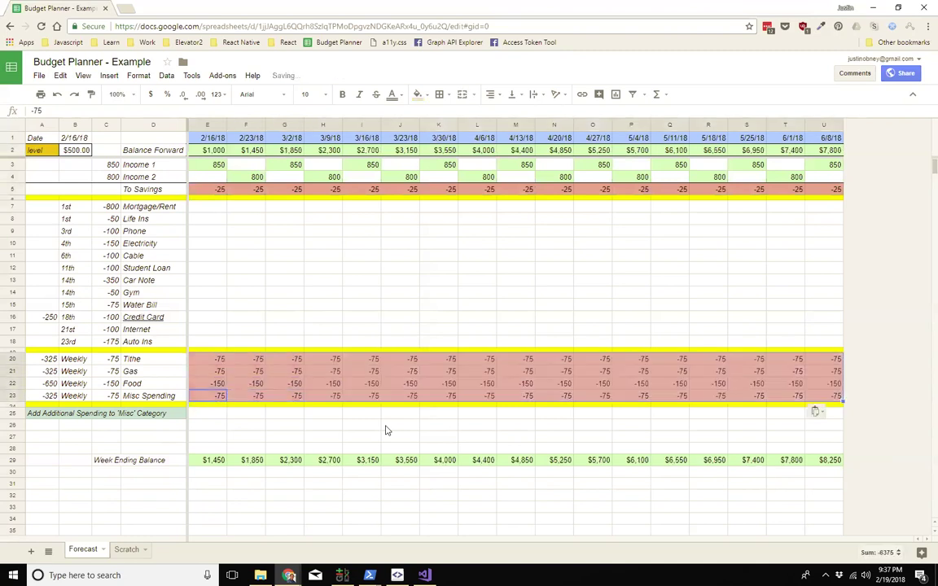
left_click(785, 317)
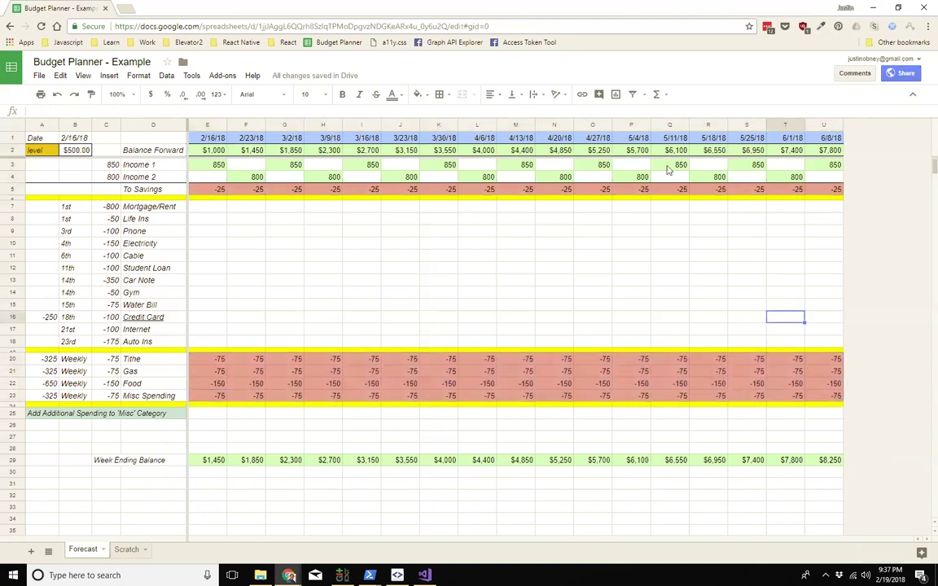
Check the Balance Forward cell for 6/8/18 and the first two weekly date cells.
left_click(820, 153)
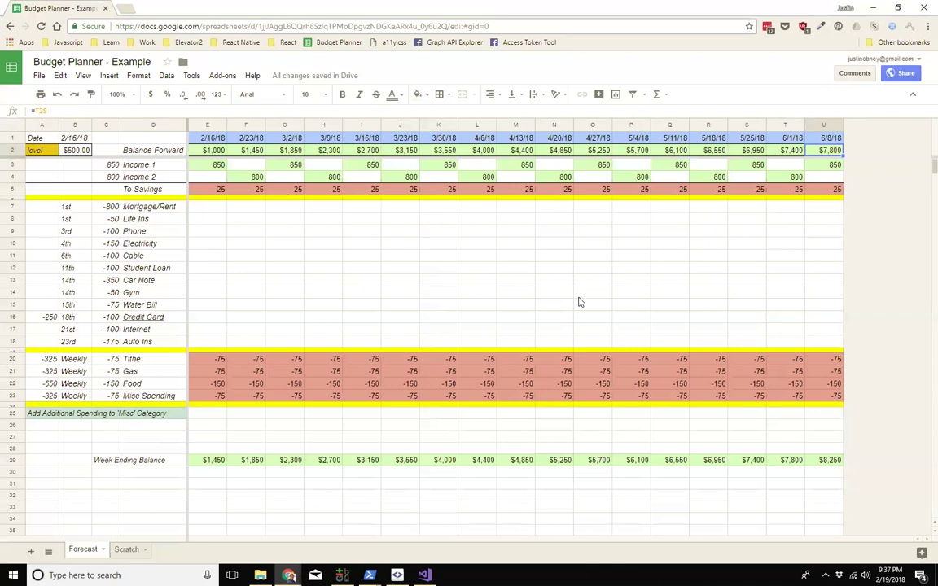
left_click(205, 141)
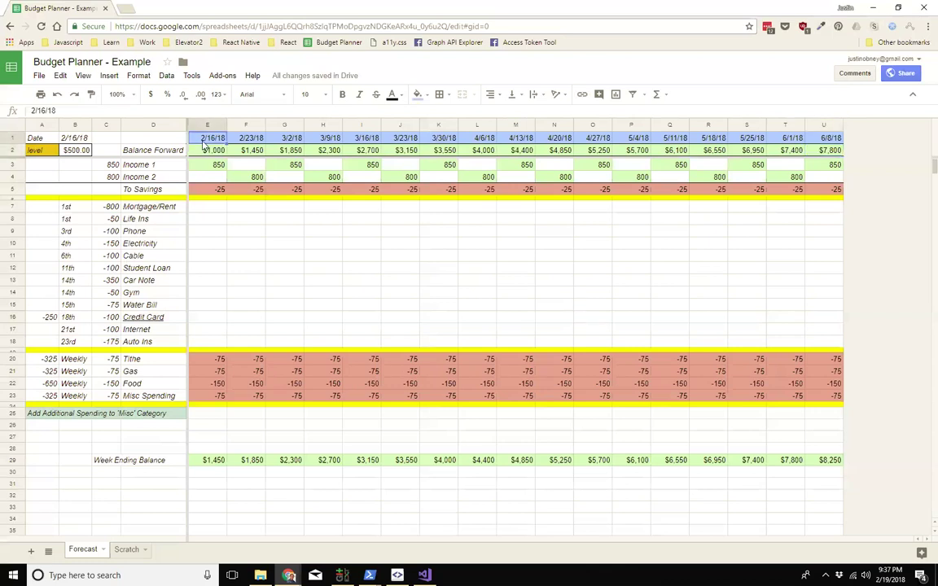
left_click(255, 140)
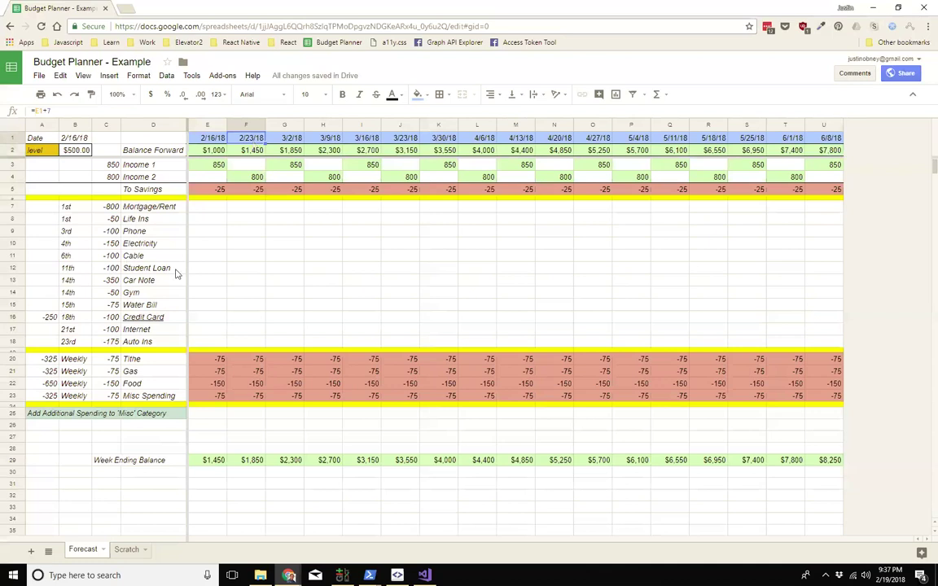
Enter -100 for Credit Card and -100 for Internet in the 2/16/18 week.
left_click(153, 316)
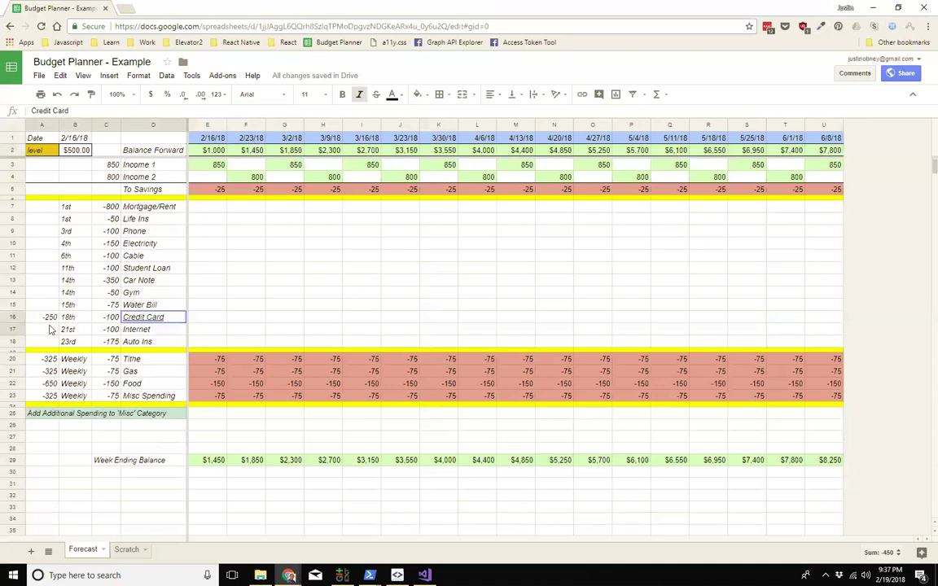
left_click(208, 318)
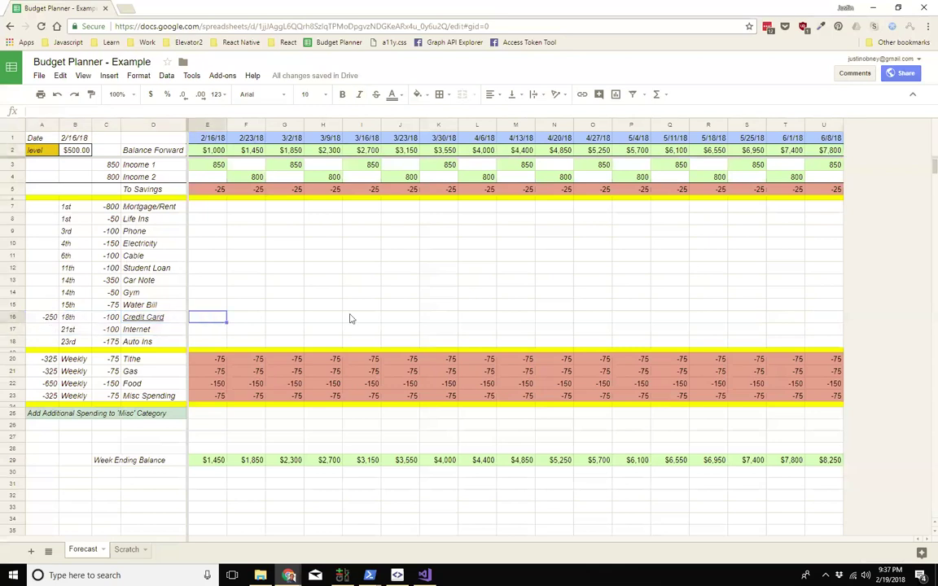
type("-100")
key("Return")
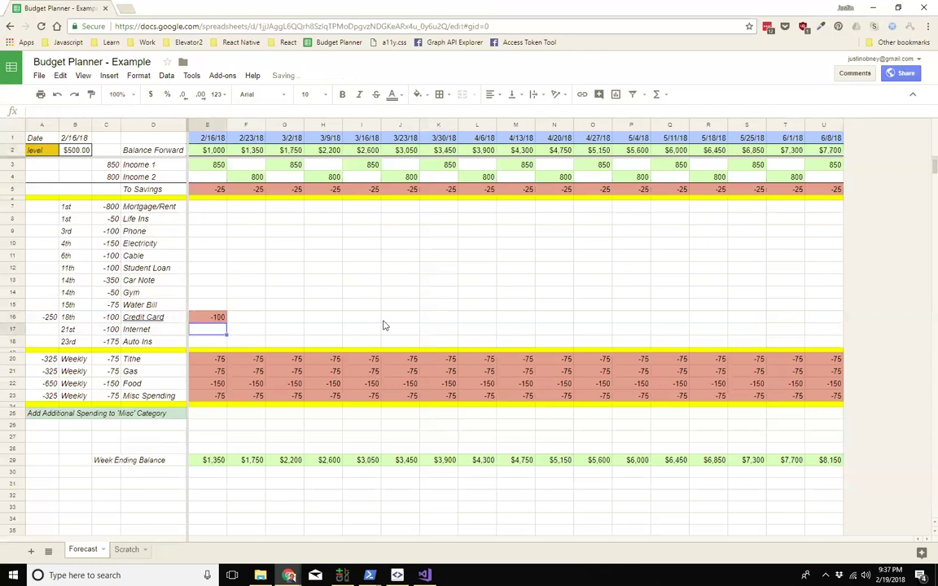
type("-100")
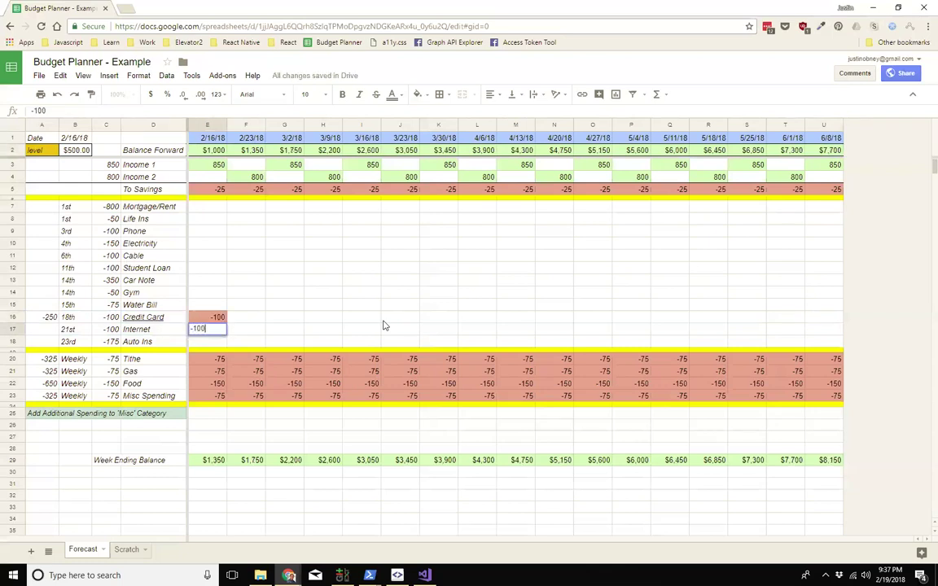
key("Return")
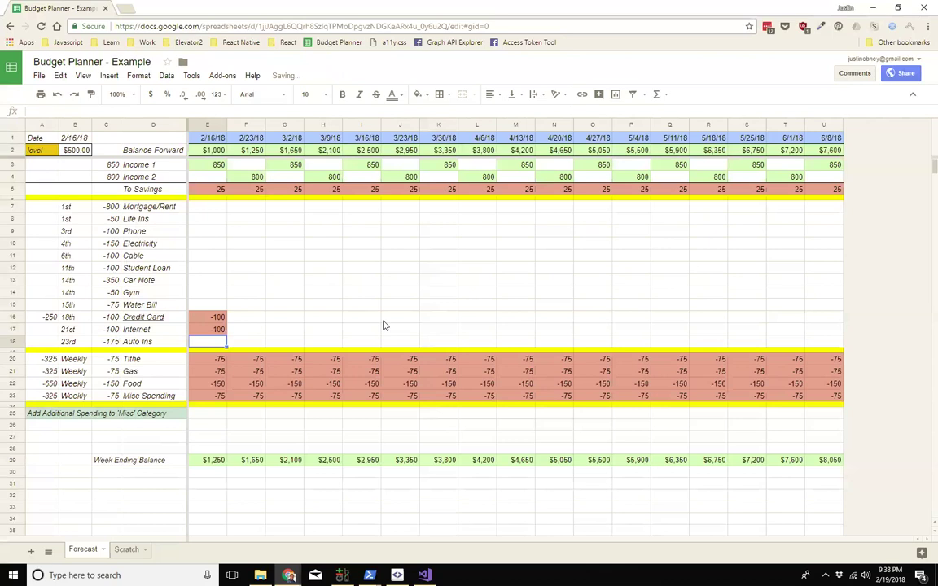
Enter -175 for Auto Ins in the 2/23/18 week.
key("Up")
key("Up")
key("Up")
key("Up")
key("Up")
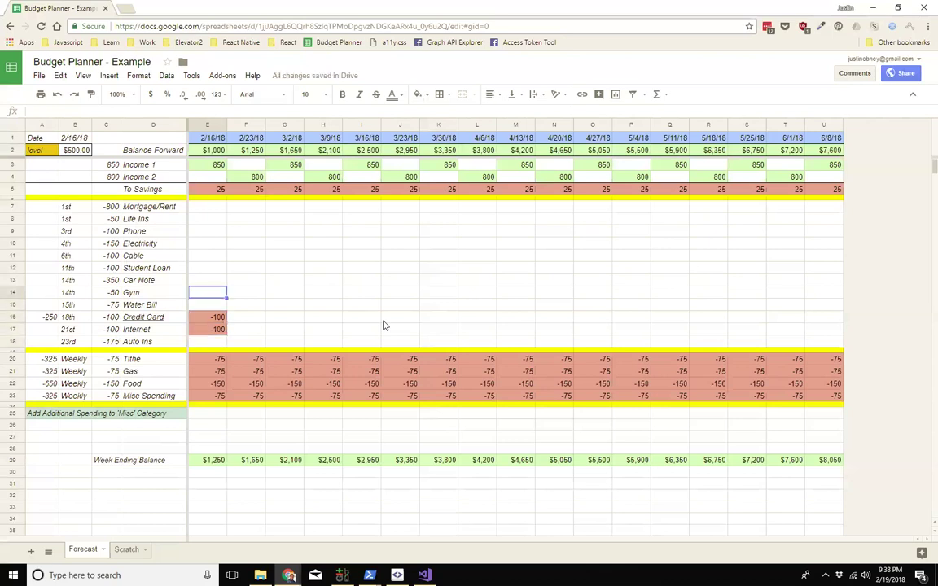
key("Down")
key("Down")
key("Down")
key("Down")
key("Right")
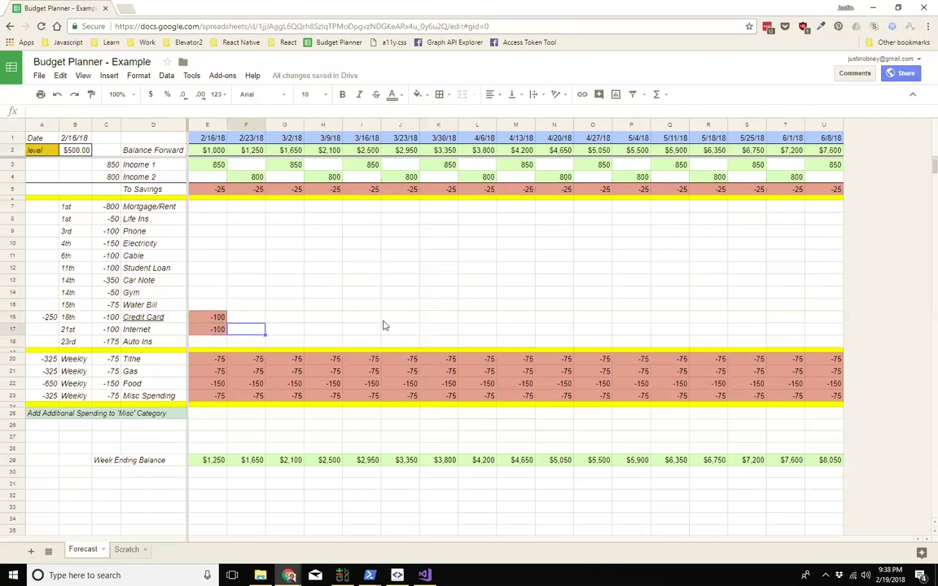
key("Right")
key("Left")
key("Down")
type("-175")
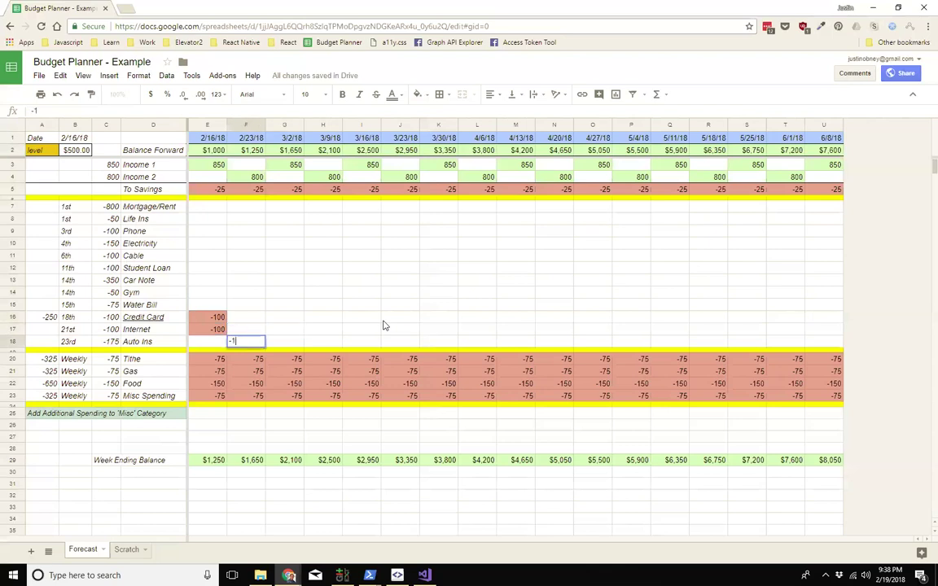
key("Return")
Enter -800 for Mortgage/Rent and -50 for Life Ins in the 2/23/18 week.
key("Up")
key("Up")
key("Up")
key("Up")
key("Up")
key("Up")
key("Up")
key("Up")
key("Up")
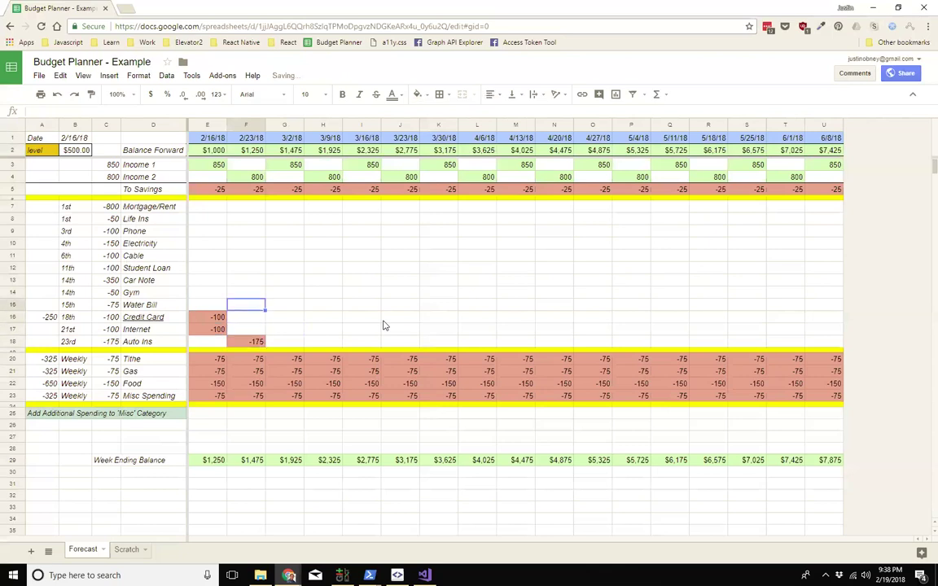
key("Up")
key("Up")
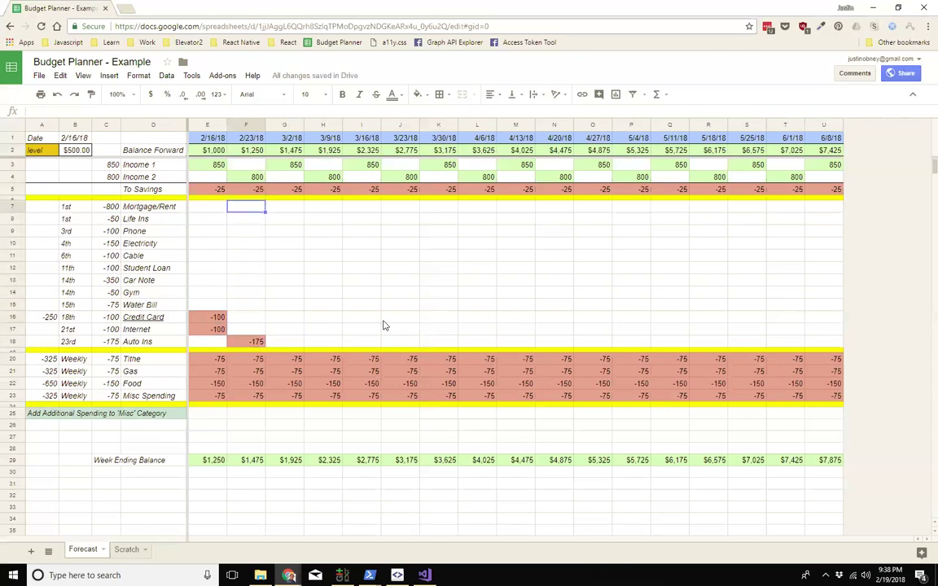
type("-800")
key("Return")
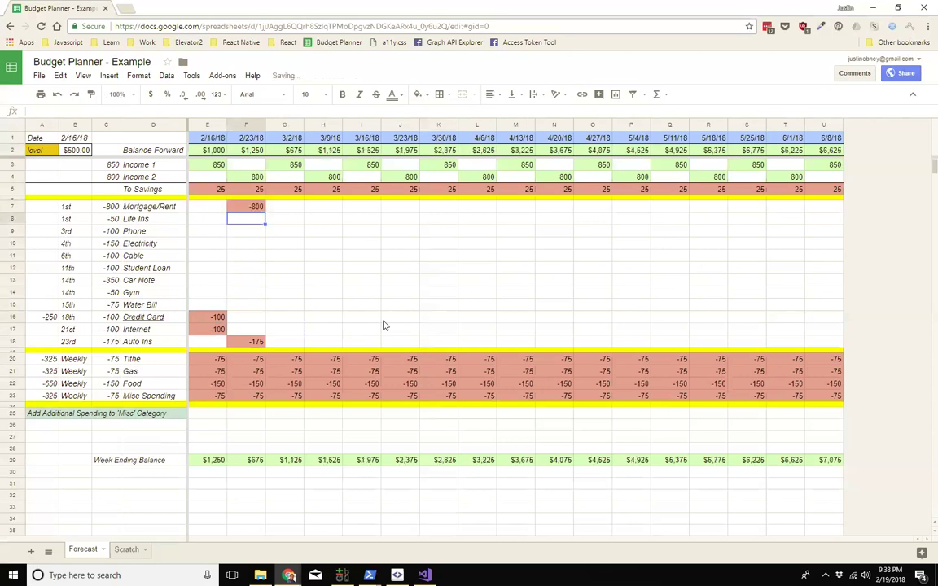
type("-50")
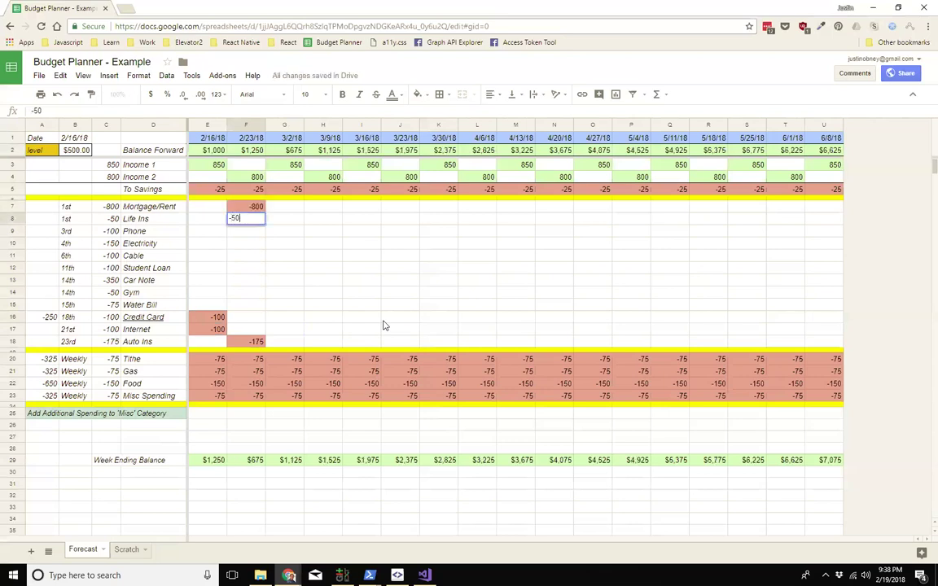
key("Return")
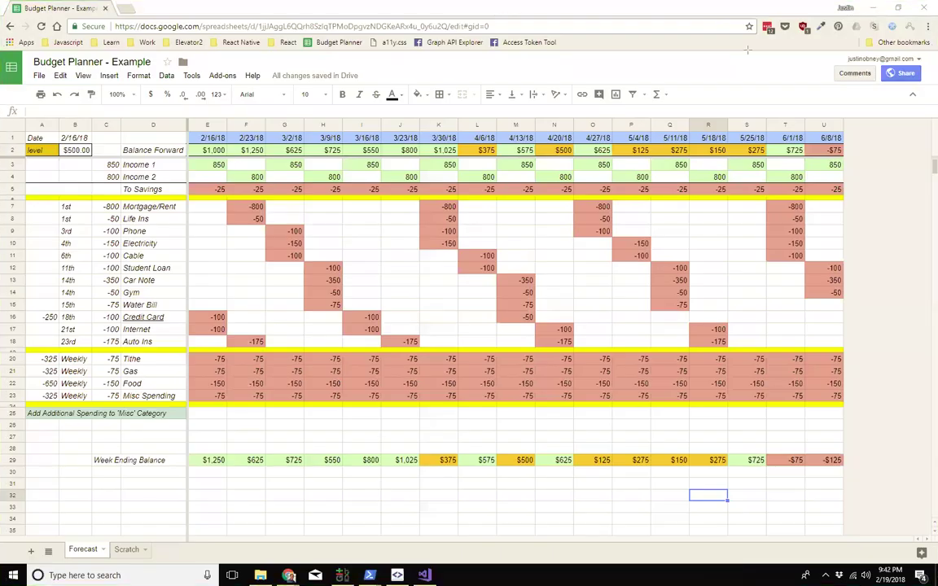
Examine the orange and red Week Ending Balance cells between 3/30/18 and 6/8/18.
left_click_drag(514, 419, 517, 437)
left_click_drag(595, 430, 597, 456)
mouse_move(631, 427)
left_mouse_down()
mouse_move(633, 443)
mouse_move(706, 454)
left_mouse_up()
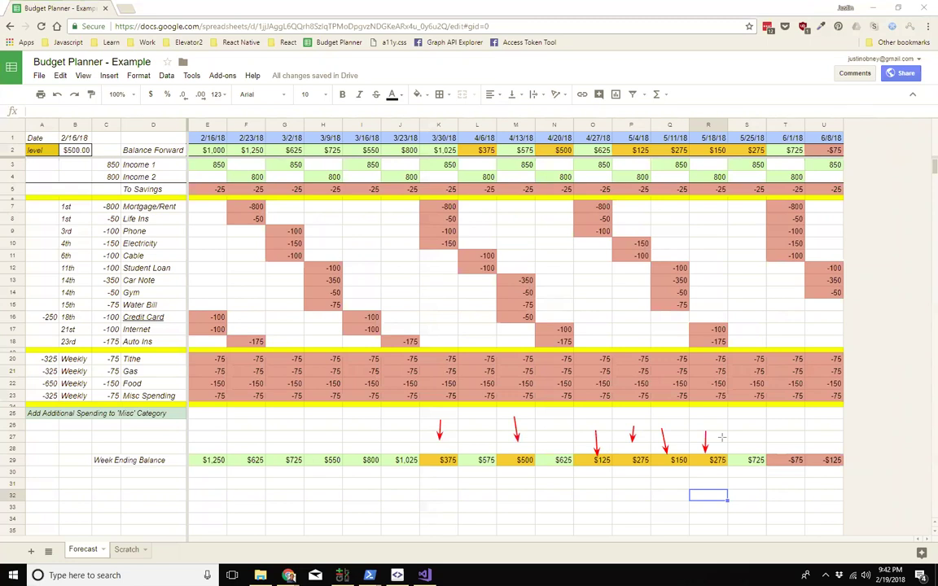
key("Escape")
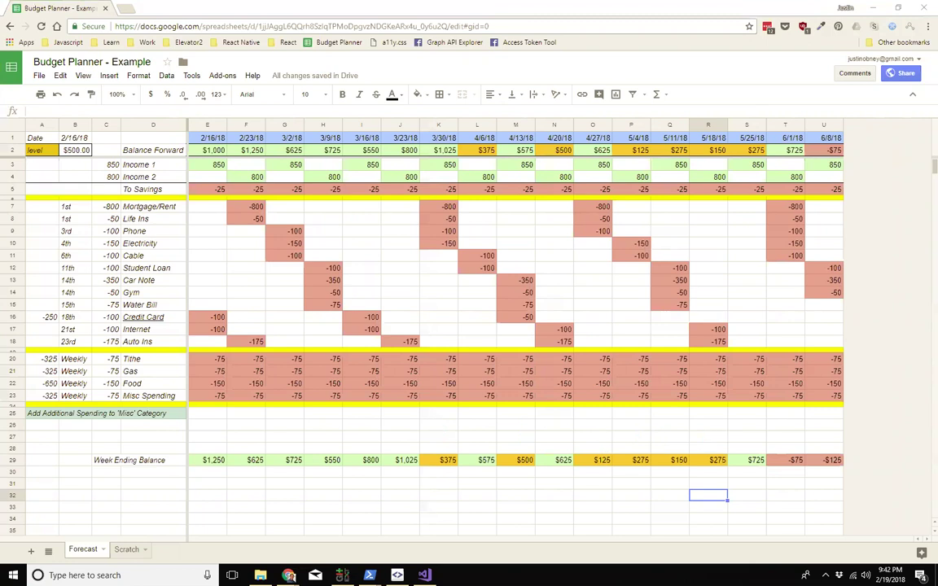
left_click_drag(794, 424, 783, 447)
left_click_drag(824, 422, 829, 442)
key("e")
Set the warning level amount under the start date to 350.
left_click(81, 154)
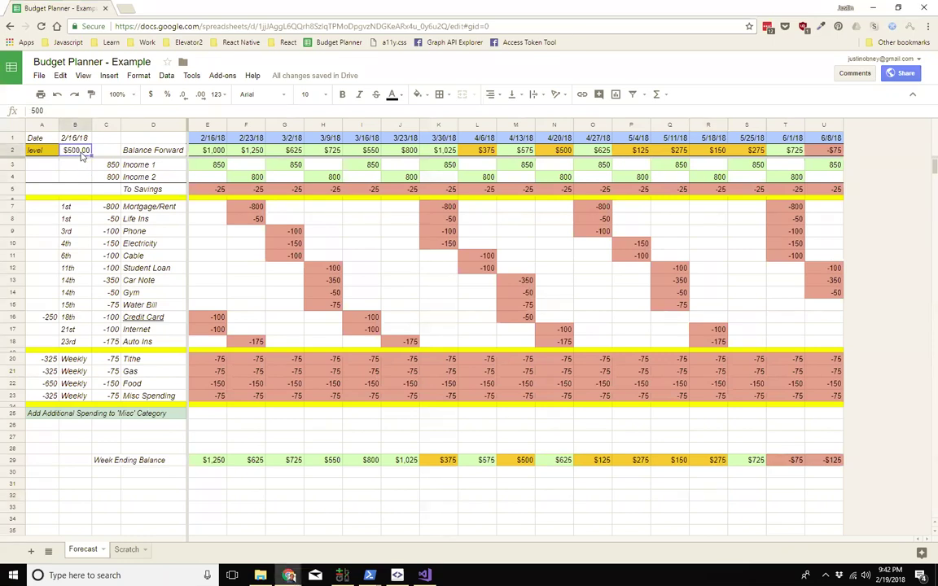
type("350")
key("Return")
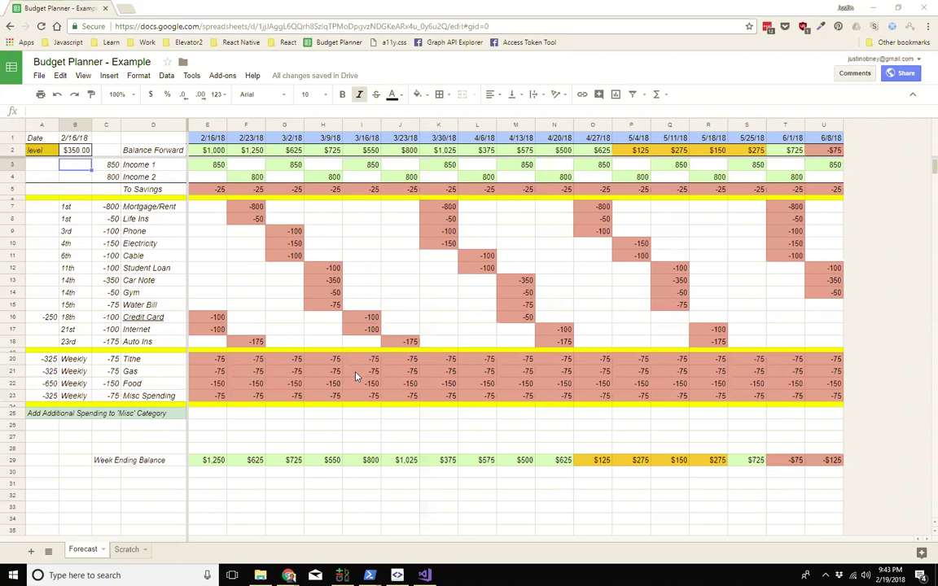
Change the Misc Spending amount for 3/2/18 to -50.
left_click(292, 398)
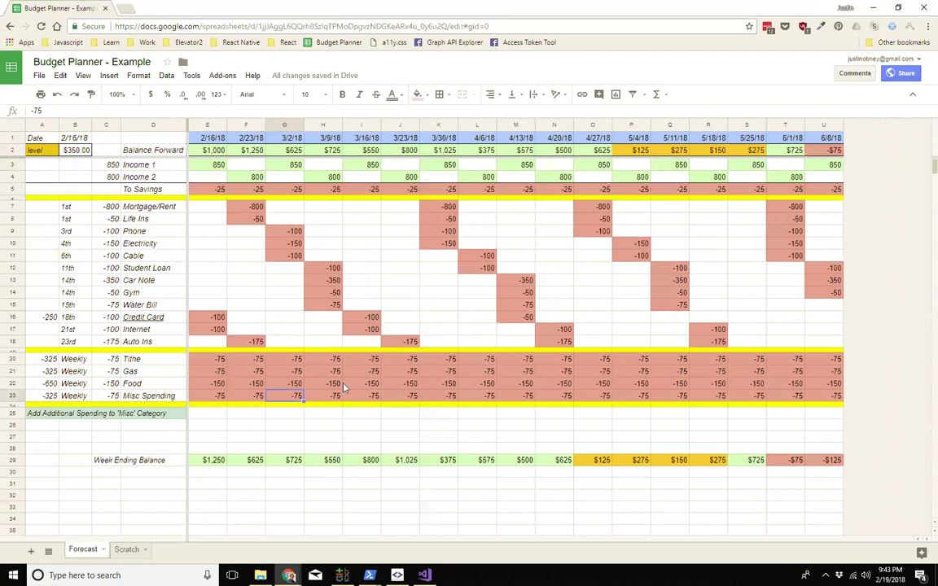
type("-50")
key("Return")
Copy the -50 Misc Spending amount from 3/2/18 to every third week: 3/23/18, 4/13/18, 5/4/18 and 5/25/18.
key("ctrl+c")
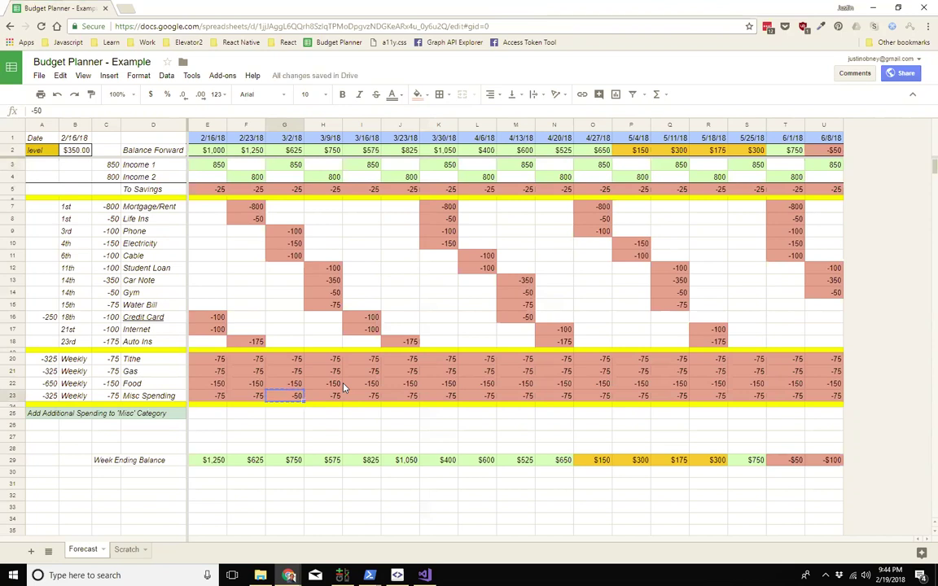
key("Right")
key("Right")
key("Right")
key("ctrl+v")
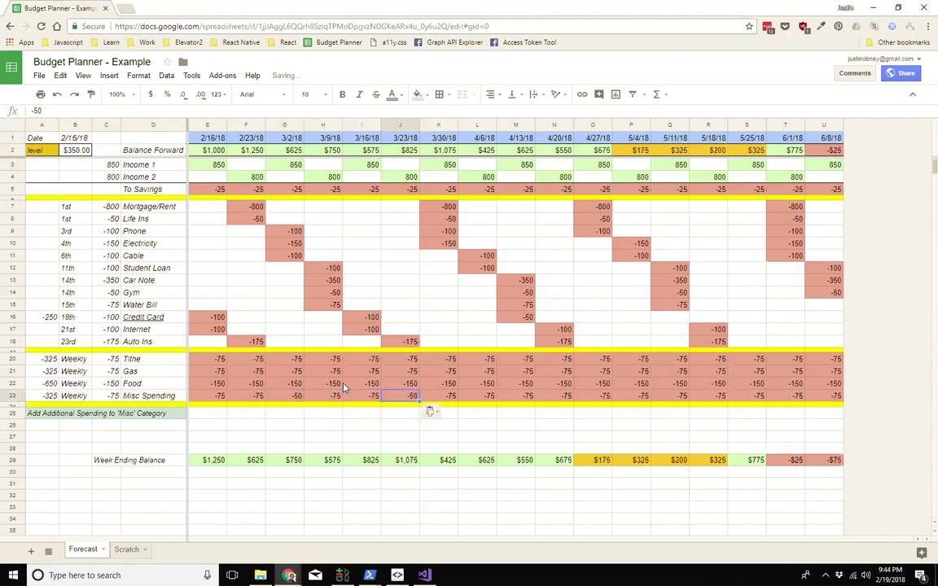
key("Right")
key("Right")
key("Right")
key("ctrl+v")
key("Right")
key("Right")
key("Right")
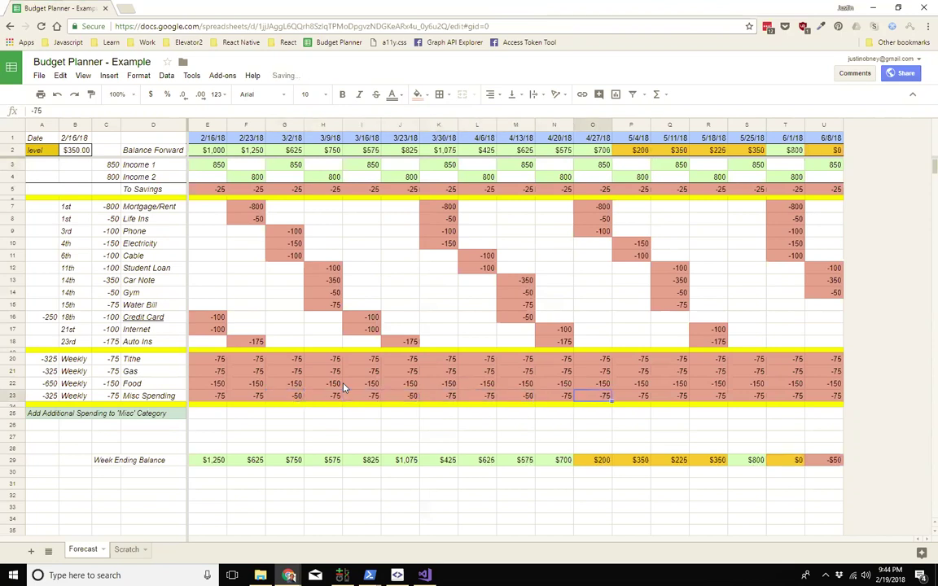
key("ctrl+v")
key("Right")
key("Right")
key("Right")
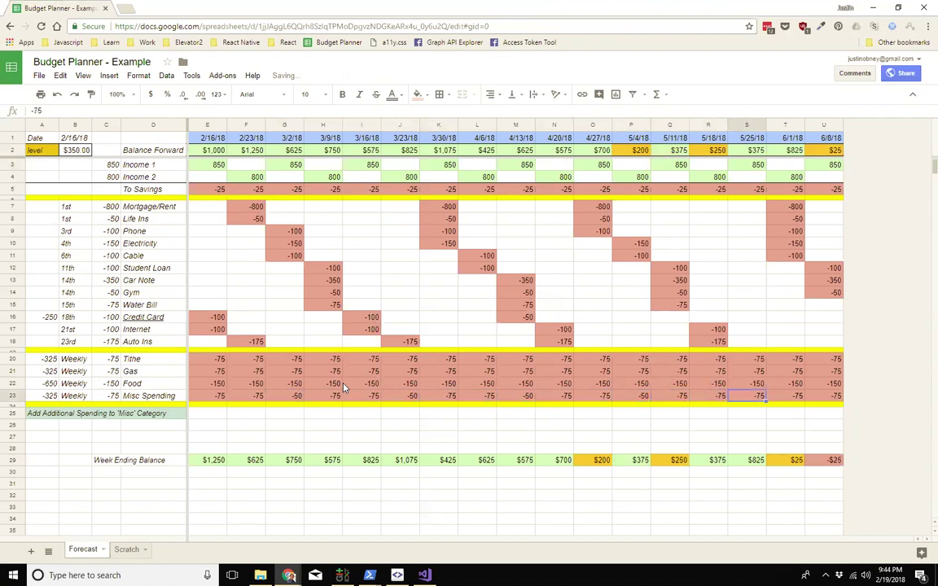
key("ctrl+v")
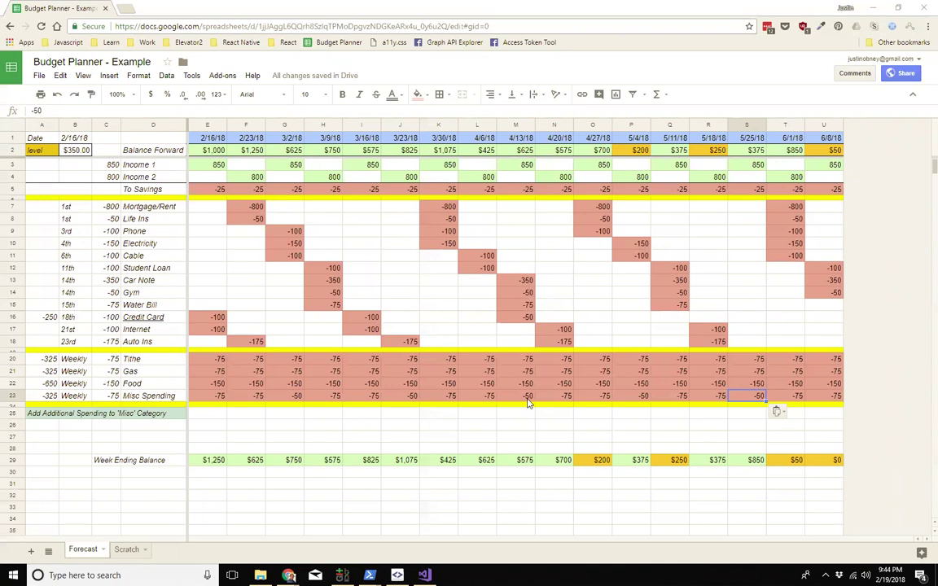
Add an extra TV expense of -500 for 2/16/18 in the additional spending area.
left_click(250, 154)
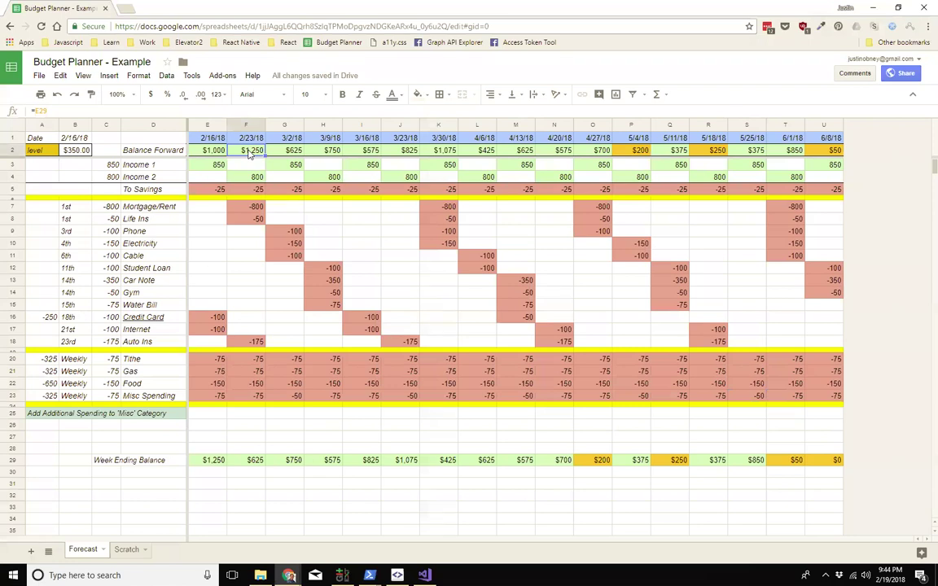
left_click(206, 415)
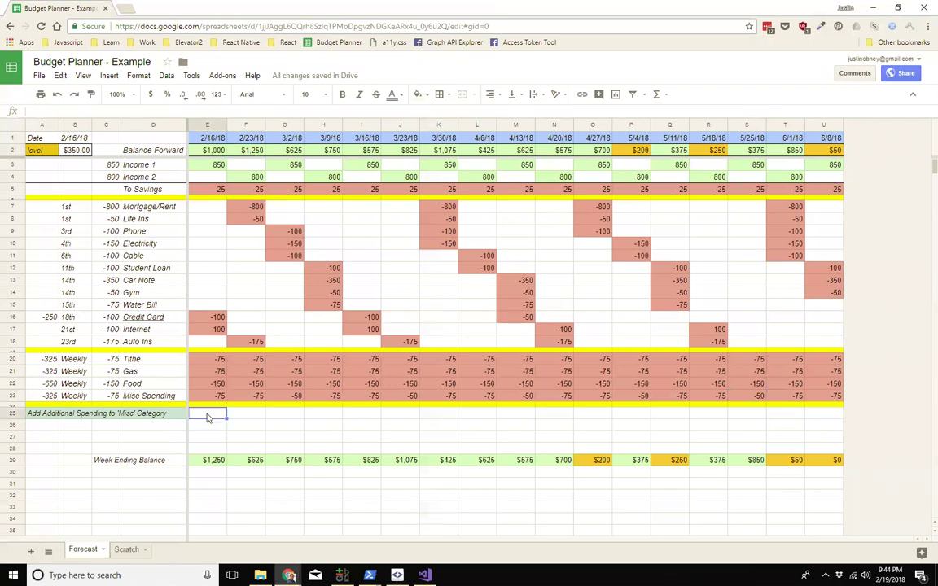
type("TV")
key("Return")
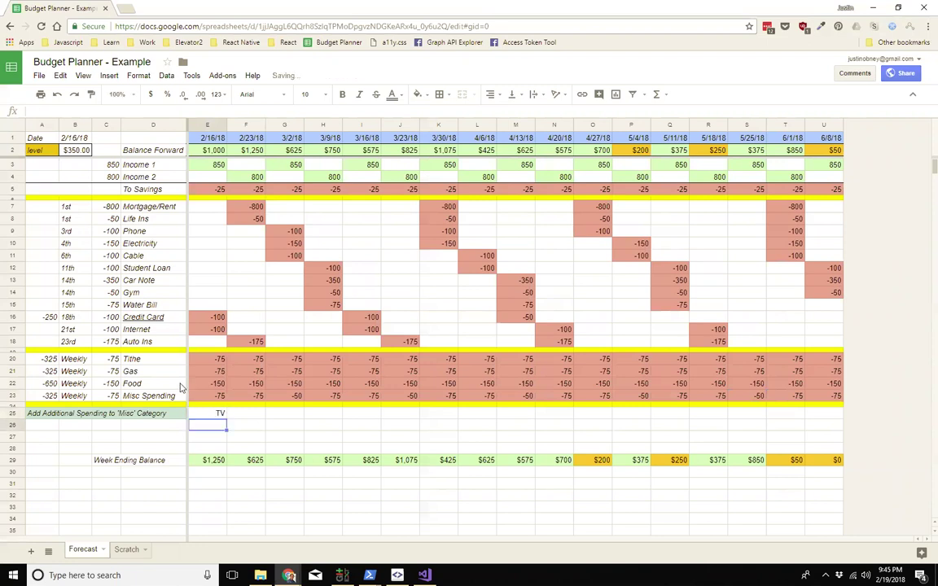
type("-500")
key("Return")
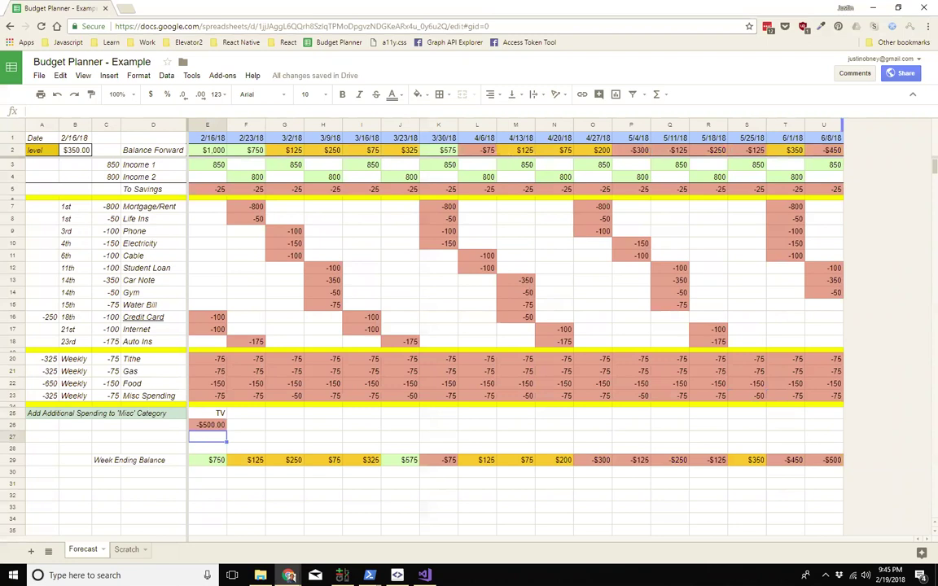
Check the effect of the TV expense on the 4/6/18 Balance Forward.
key("ctrl+2")
left_click_drag(487, 210, 481, 160)
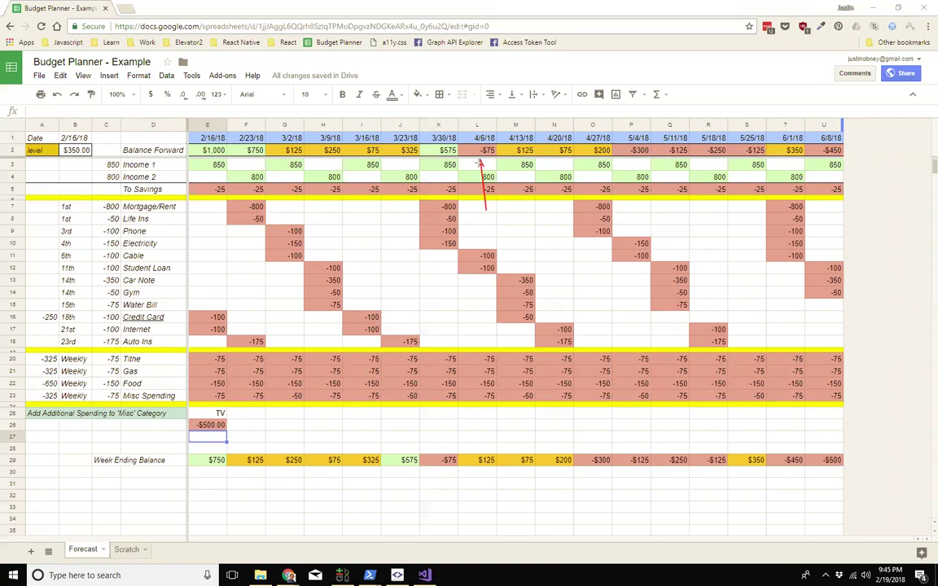
key("Escape")
left_click(220, 425)
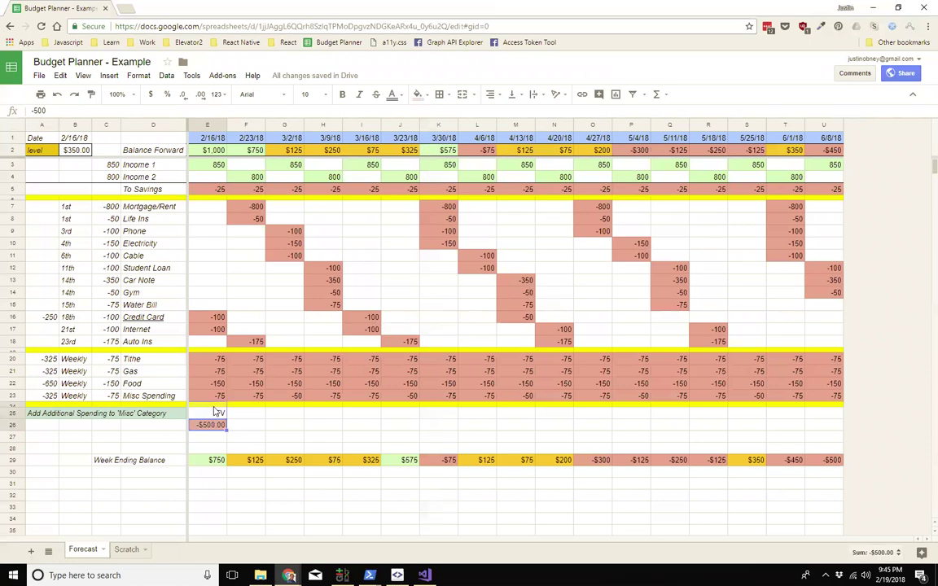
Try clearing the Misc Spending amounts for 3/9/18 and 3/16/18, and undo the deletion.
left_click_drag(334, 396, 370, 398)
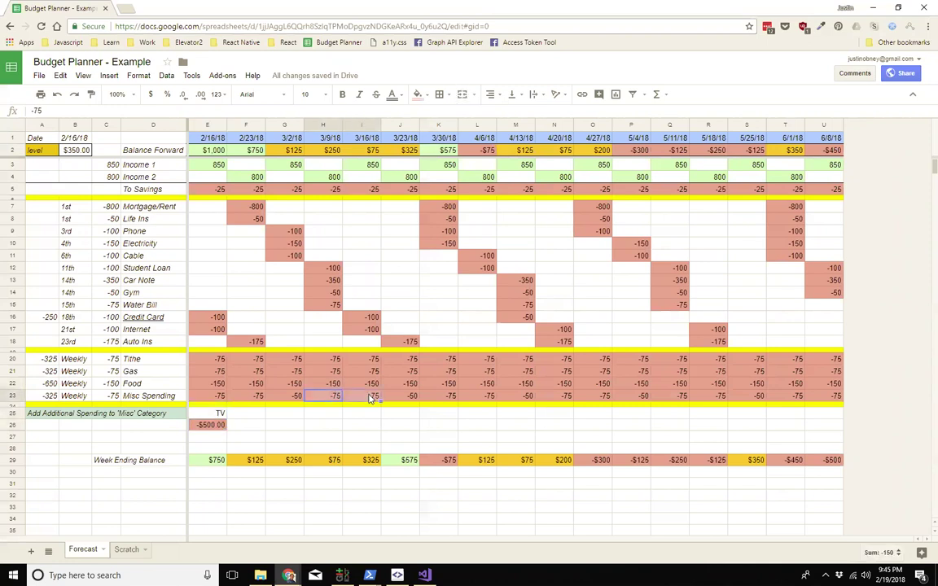
key("Delete")
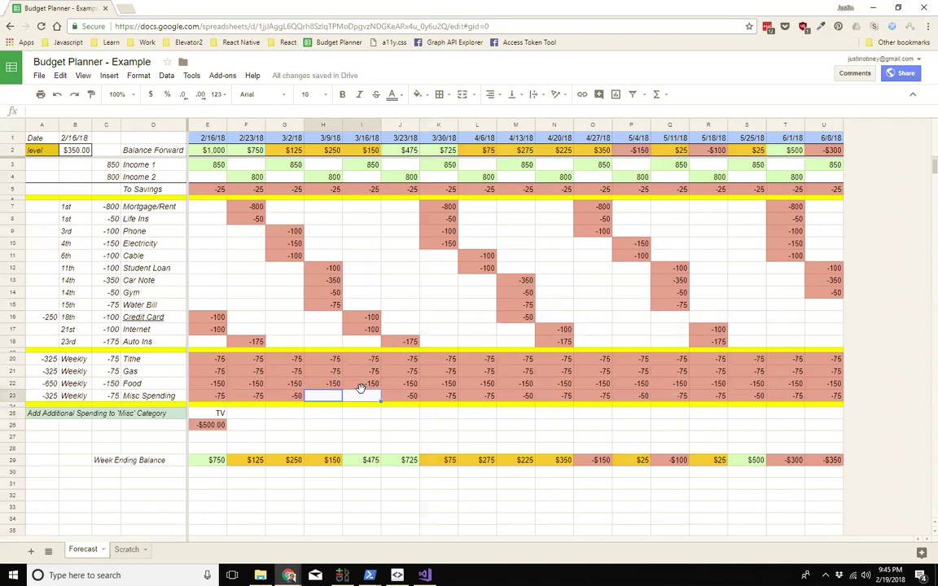
key("ctrl+z")
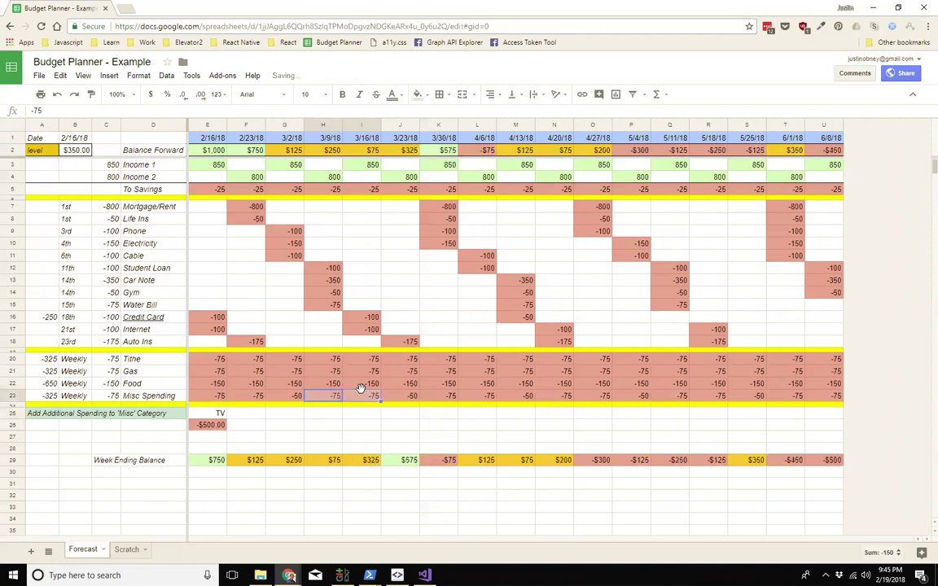
Change the Income 2 amount for 2/23/18 to 900.
key("Up")
key("Up")
key("Up")
key("Up")
key("Up")
key("Up")
key("Up")
key("Up")
key("Up")
key("Up")
key("Up")
key("Up")
key("Up")
key("Up")
key("Up")
key("Up")
key("Up")
key("Up")
key("Up")
key("Left")
key("Left")
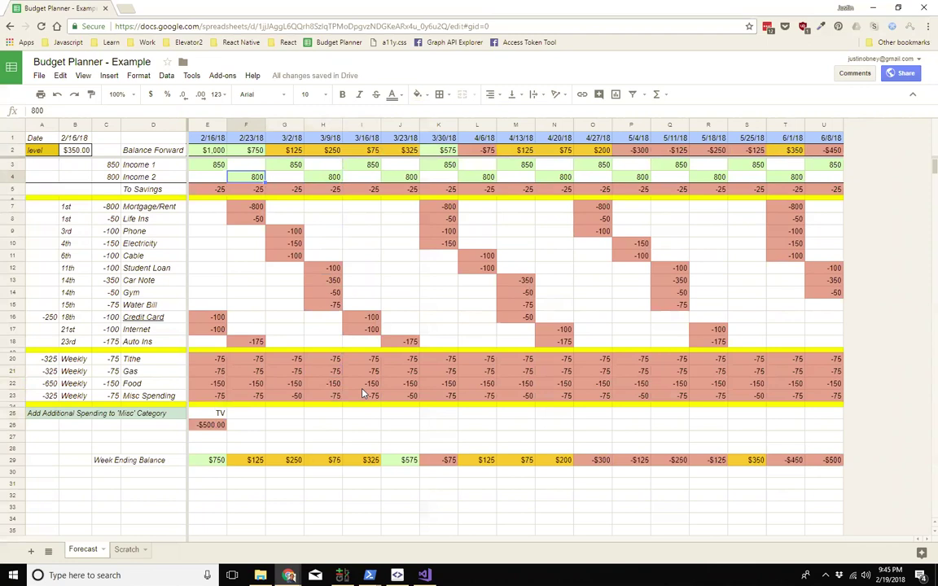
type("900")
key("Return")
Try copying the 2/23/18 Income 2 amount of 900 to 3/9/18 and 3/23/18, and undo all the Income 2 increases.
key("Up")
key("Right")
key("Right")
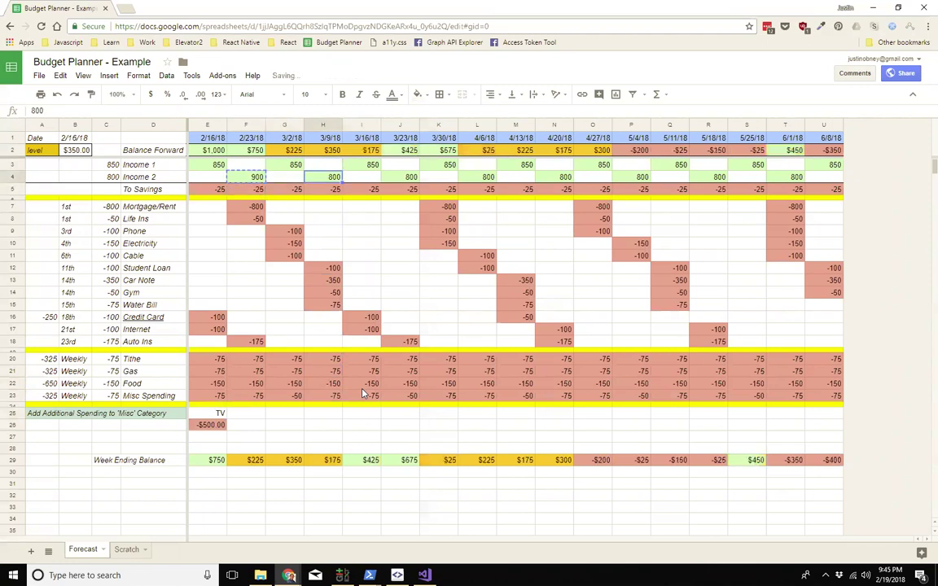
key("ctrl+v")
key("Right")
key("Right")
key("ctrl+v")
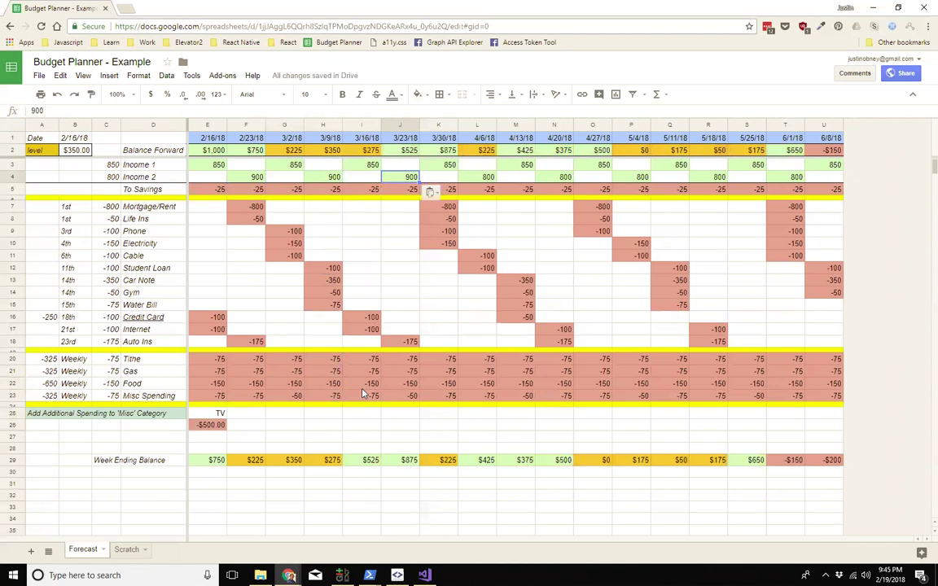
key("ctrl+z")
key("ctrl+z")
key("ctrl+z")
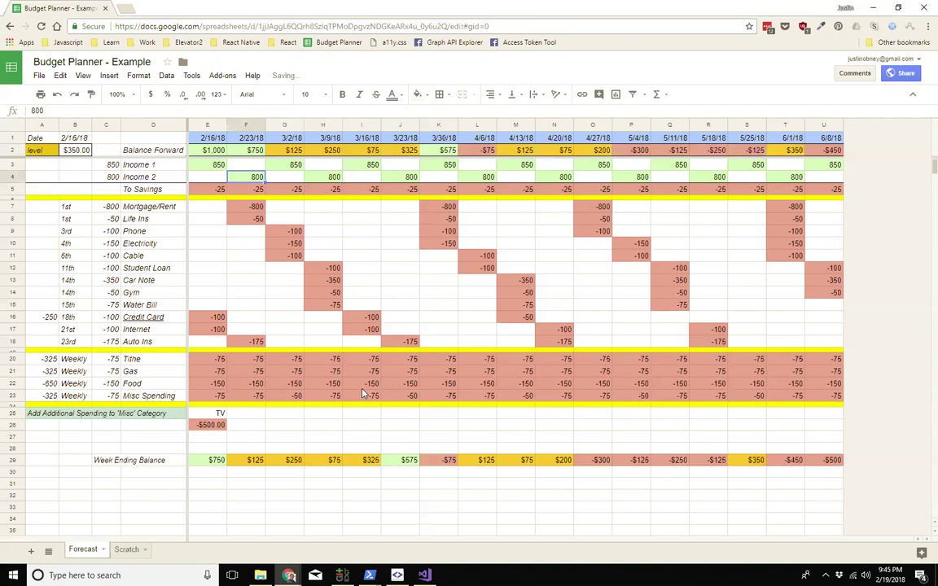
Clear the TV expense label and amount for 2/16/18 from the additional spending area.
left_click_drag(207, 437, 212, 419)
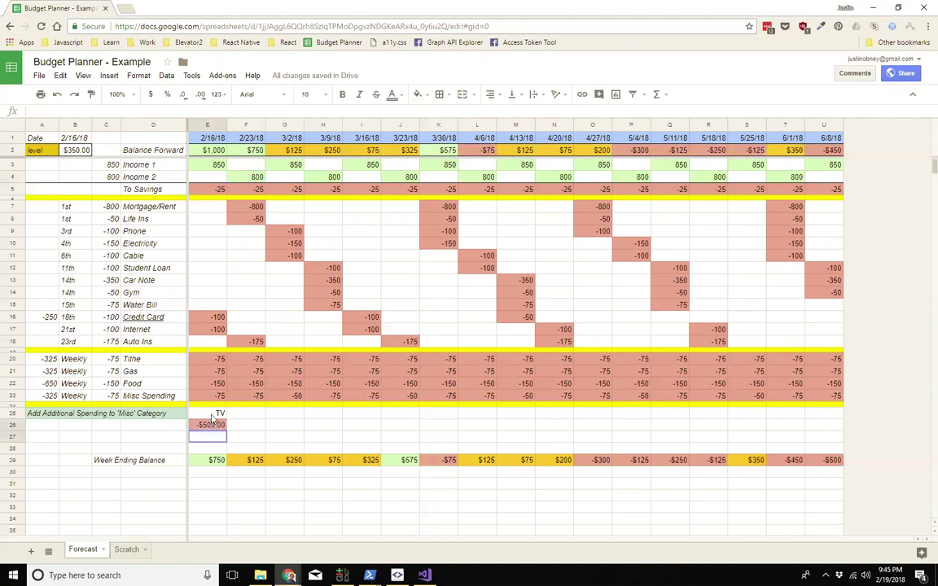
key("Delete")
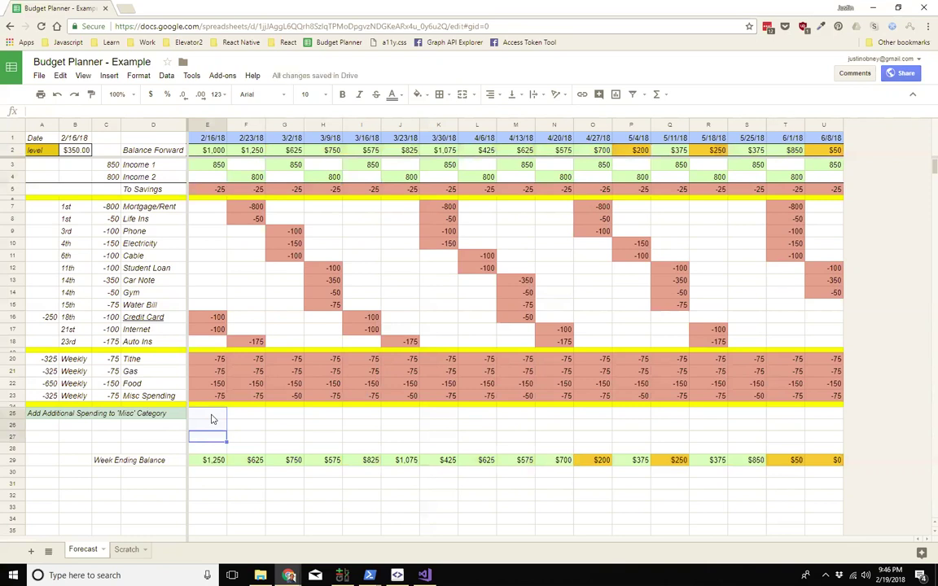
Set the starting Balance Forward for 2/16/18 to 800 and check the effect on the 6/8/18 Balance Forward.
left_click(208, 151)
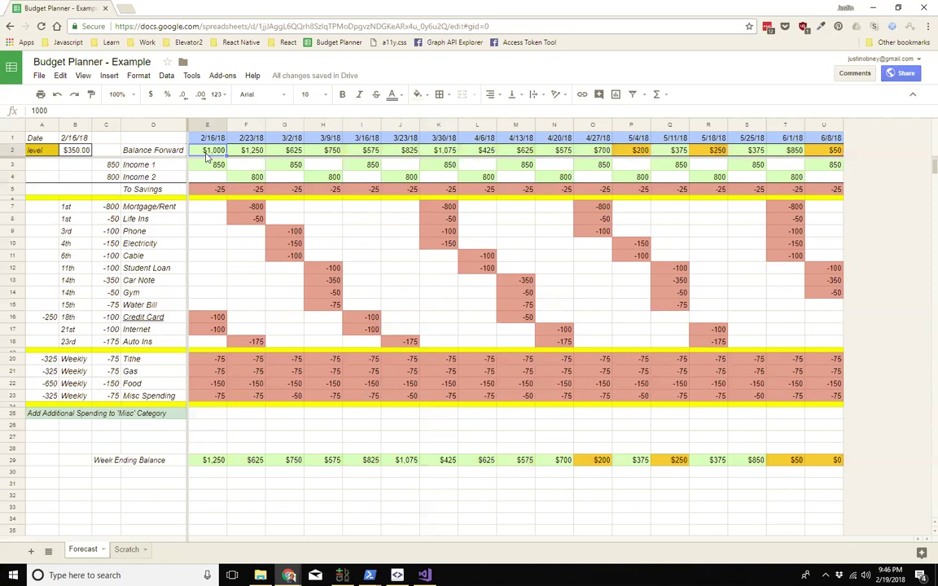
type("800")
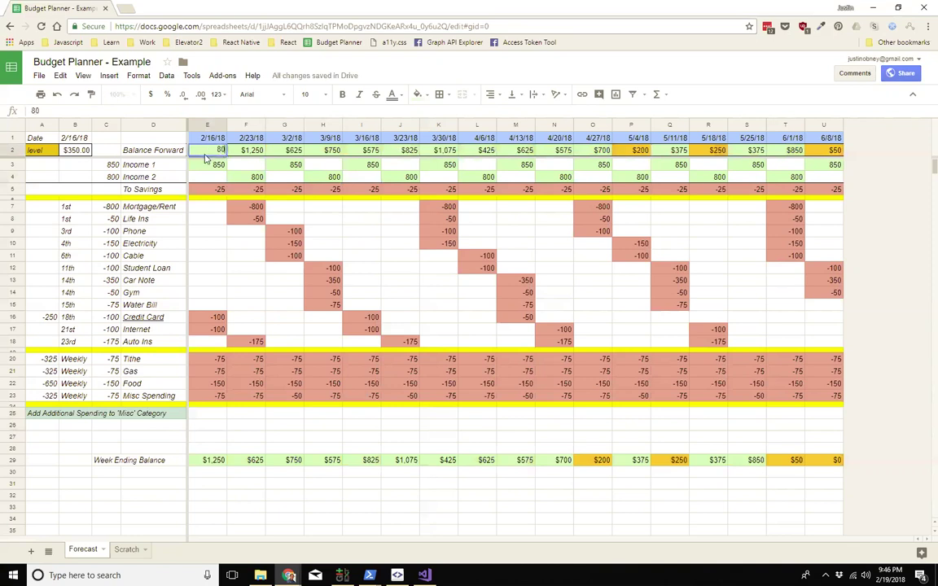
key("Return")
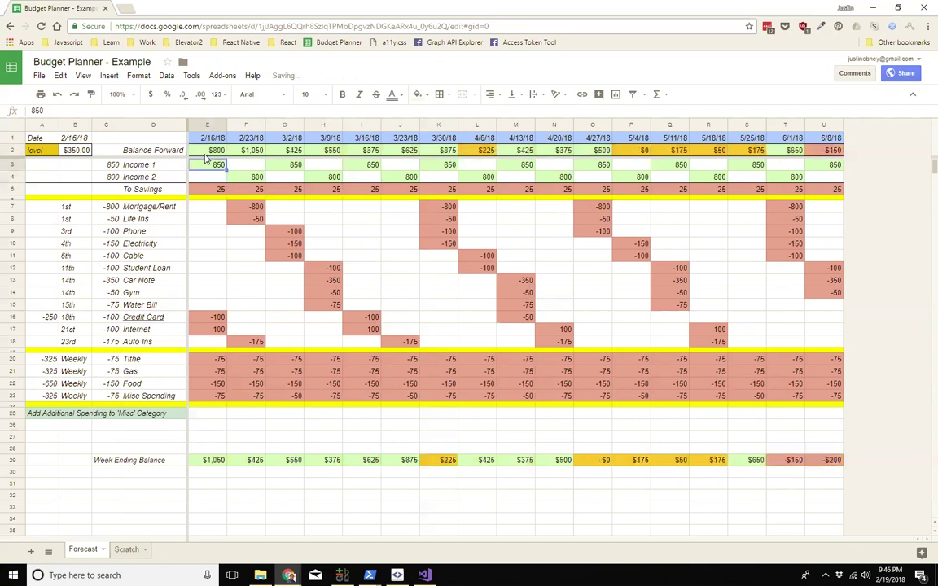
left_click(834, 150)
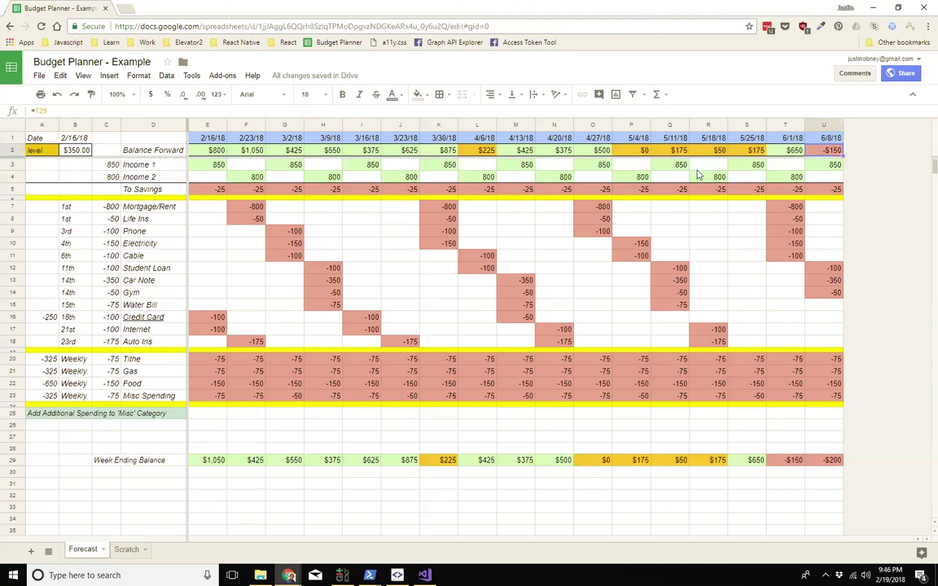